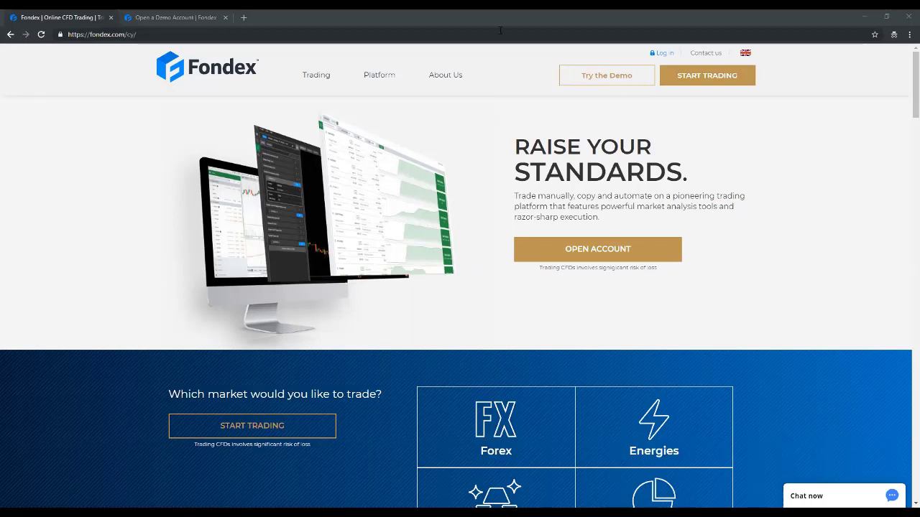
Drop open the Trading mega-menu in the Fondex site header, listing markets, conditions, account types and deposits.
mouse_move(324, 81)
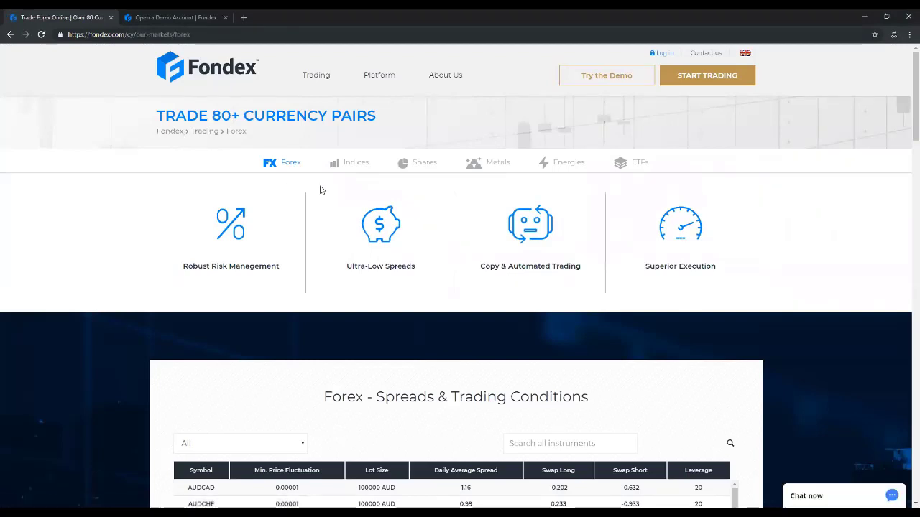
Scroll through the Forex spreads table, then preview the Trading and Platform header menus.
scroll(295, 185, "down", 3)
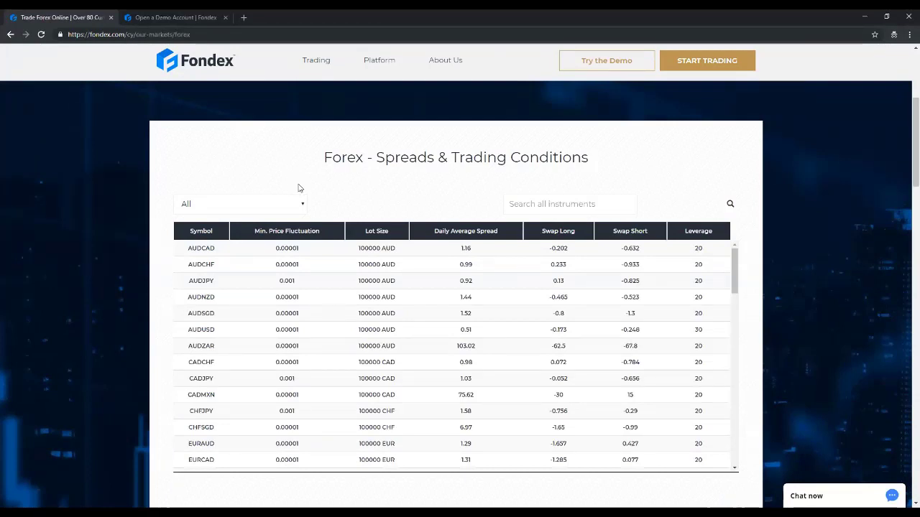
scroll(302, 181, "up", 3)
mouse_move(327, 65)
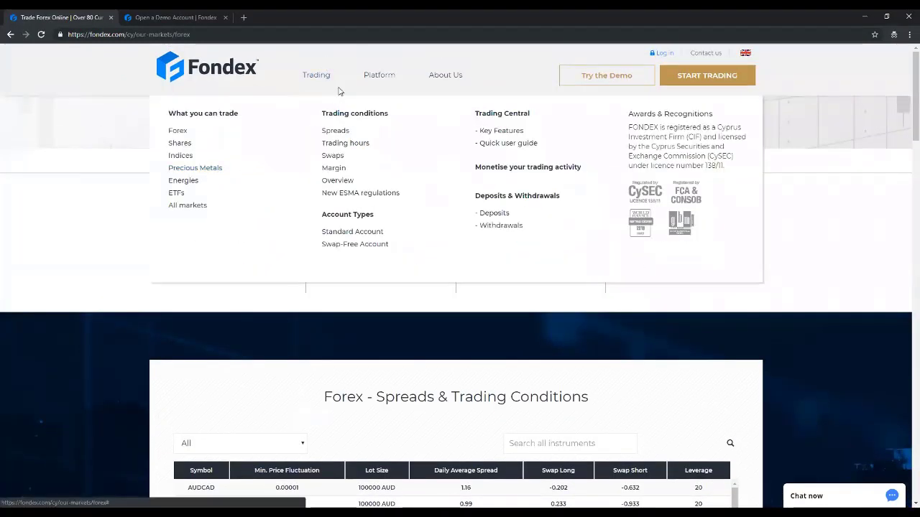
mouse_move(383, 83)
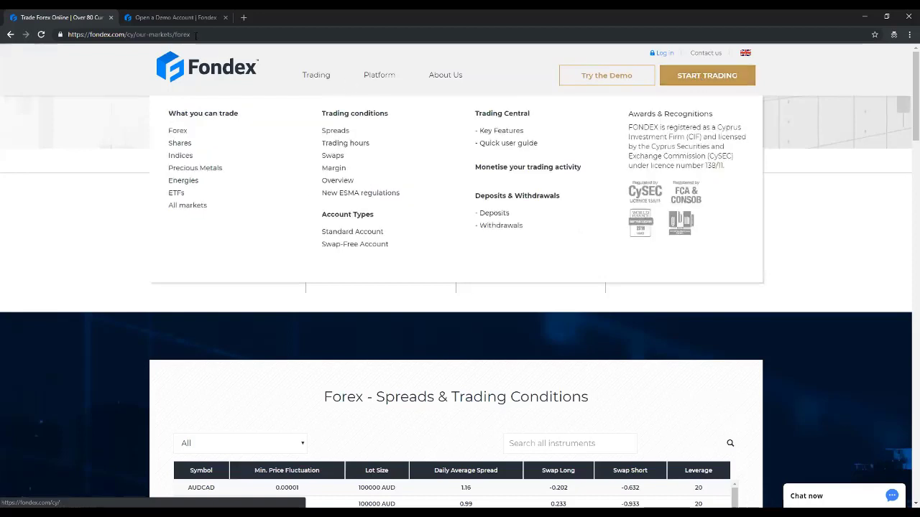
Submit the filled Open a Demo Account form to create the account and launch cTrader.
left_click(175, 18)
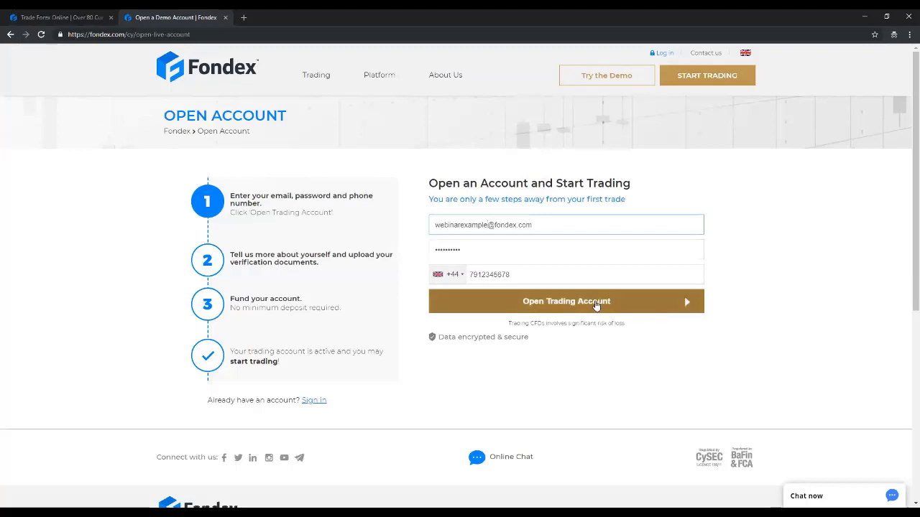
left_click(597, 305)
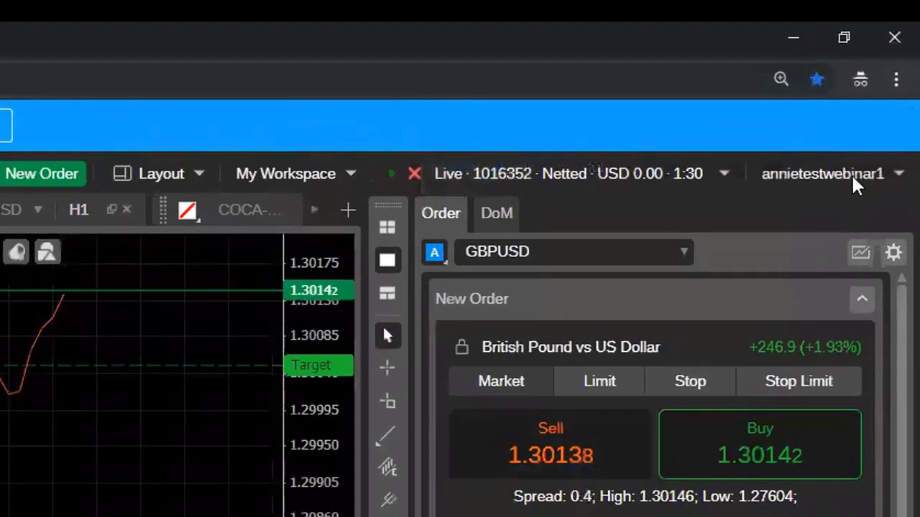
Browse the Change Credentials page, close it, and reopen the account menu.
left_click(854, 176)
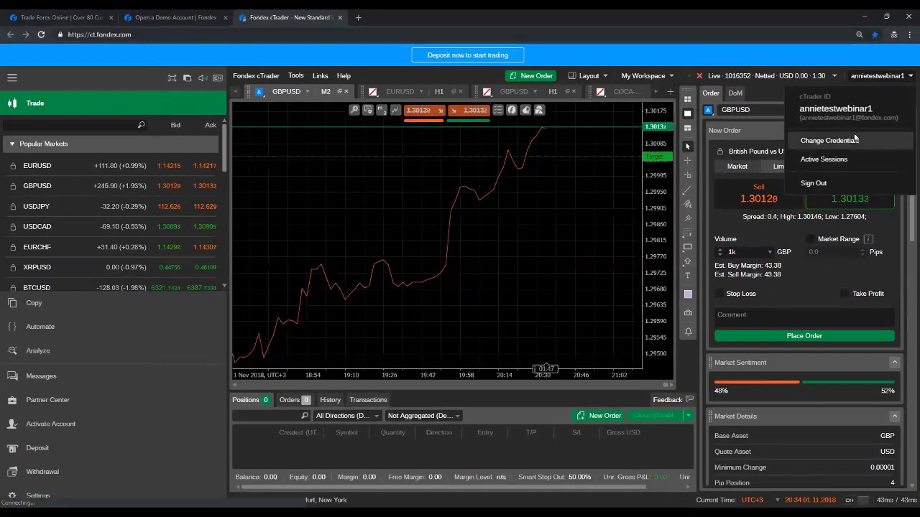
left_click(843, 140)
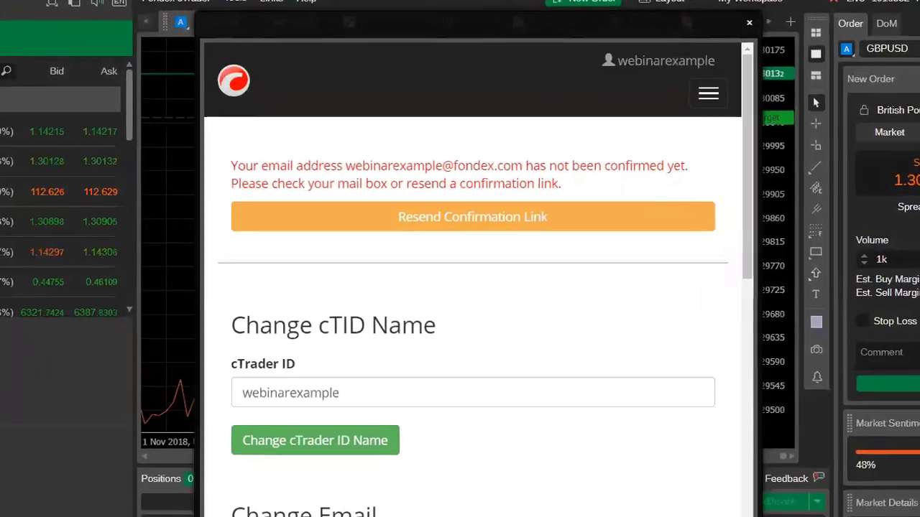
scroll(632, 252, "down", 5)
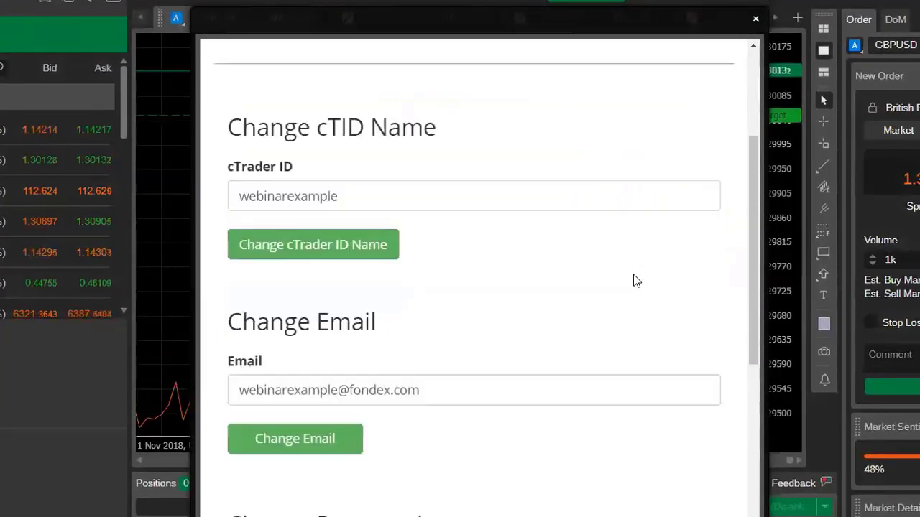
scroll(419, 431, "down", 1)
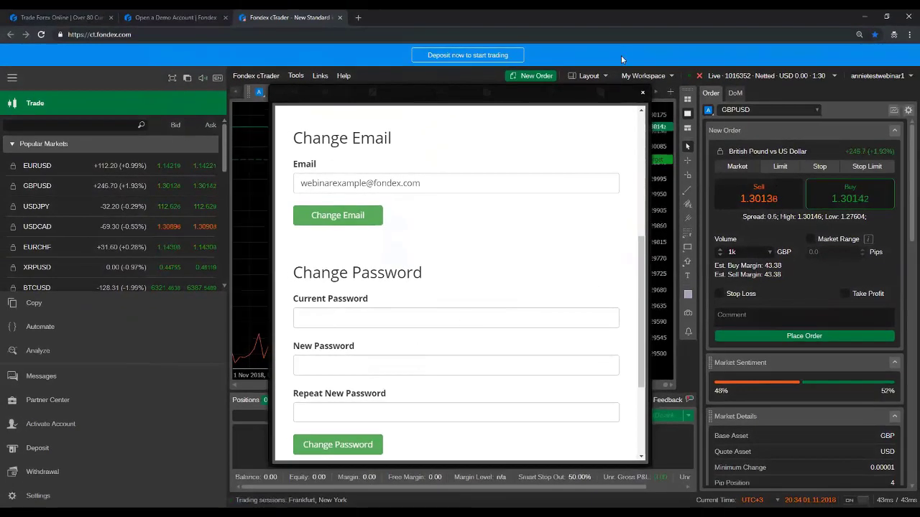
left_click(642, 92)
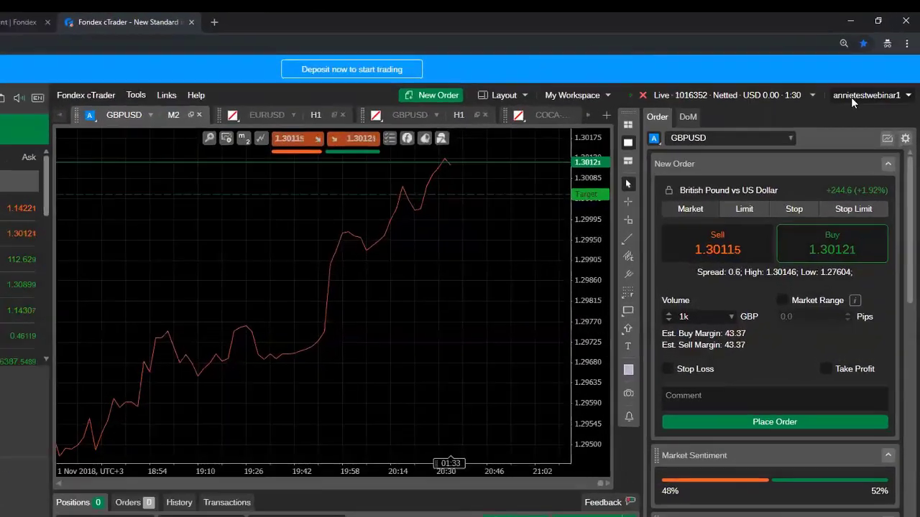
left_click(852, 97)
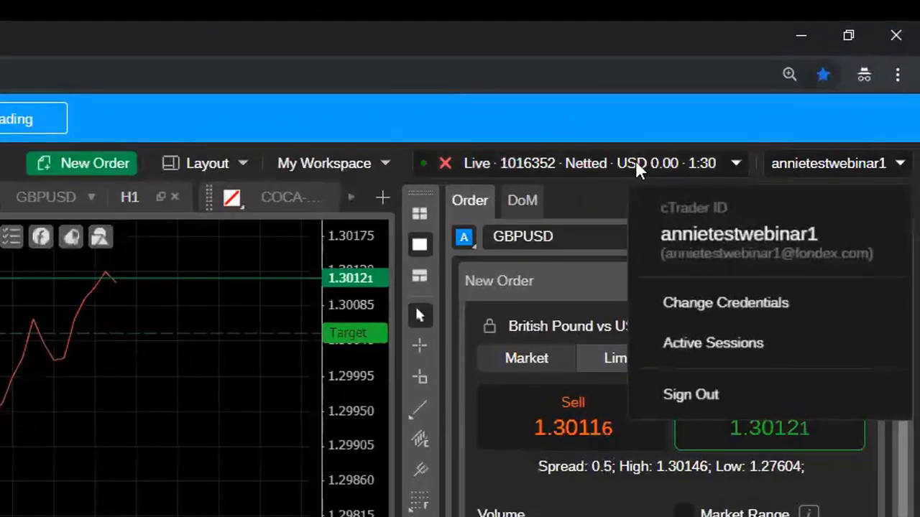
Show the linked accounts list, with one Live Netted USD account at 0.00 balance and 1:30 leverage.
left_click(513, 162)
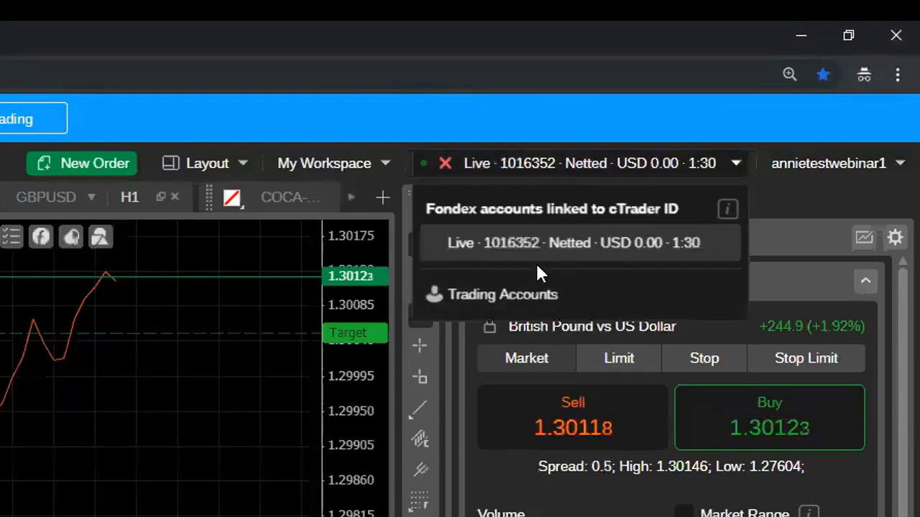
Check the My Workspace saving options and the Layout panel options.
left_click(366, 165)
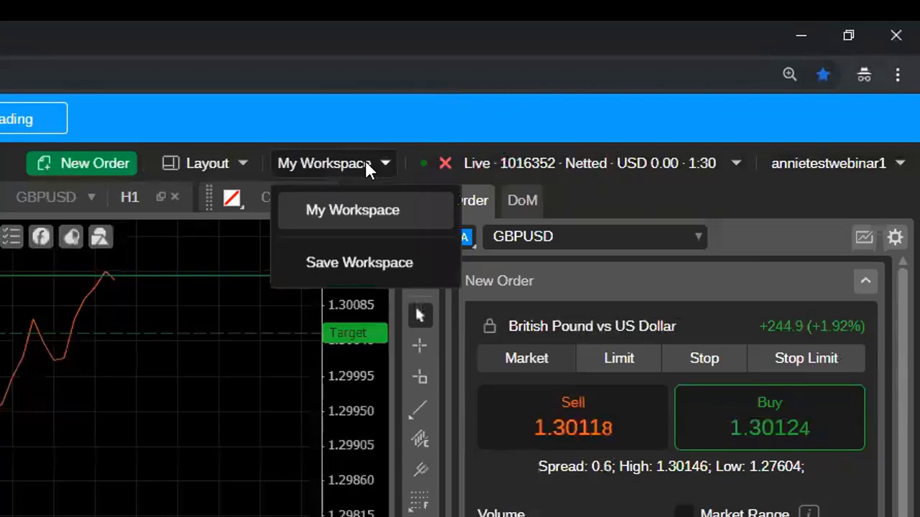
left_click(234, 161)
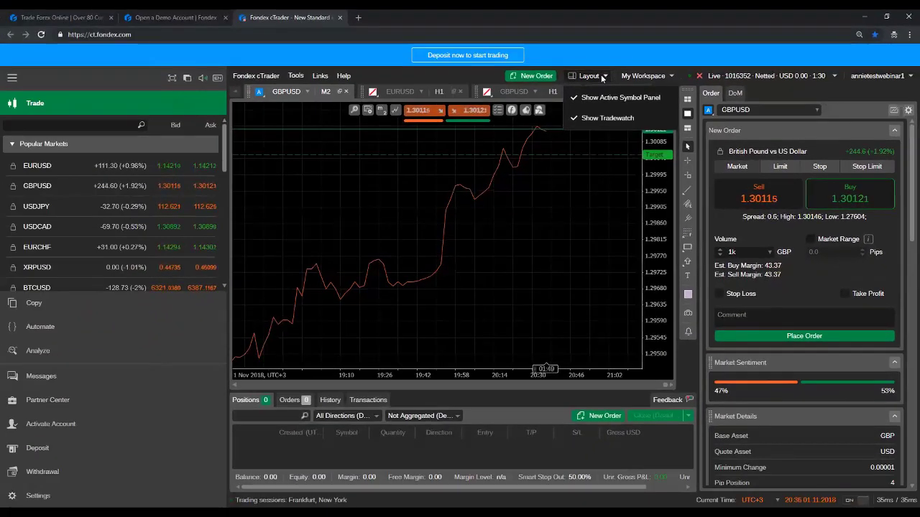
Close the Layout list and scroll through the Activate Account details form.
left_click(51, 429)
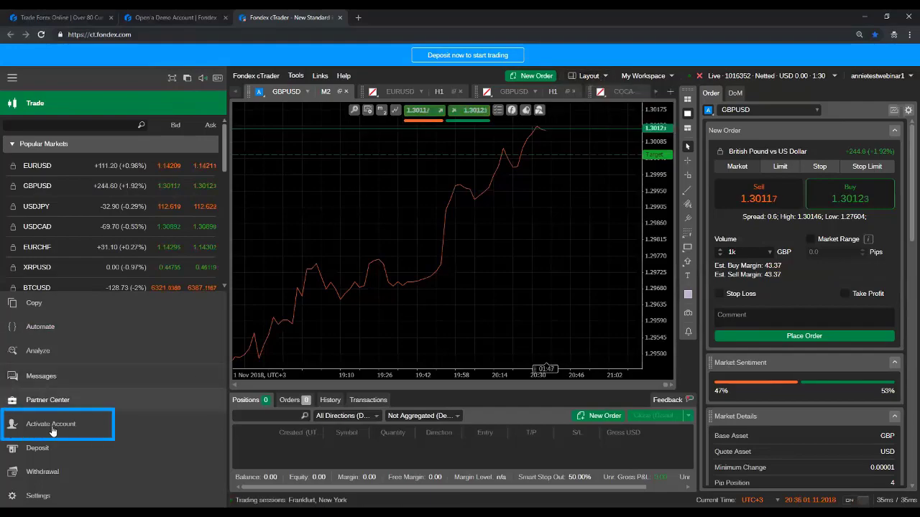
left_click(51, 429)
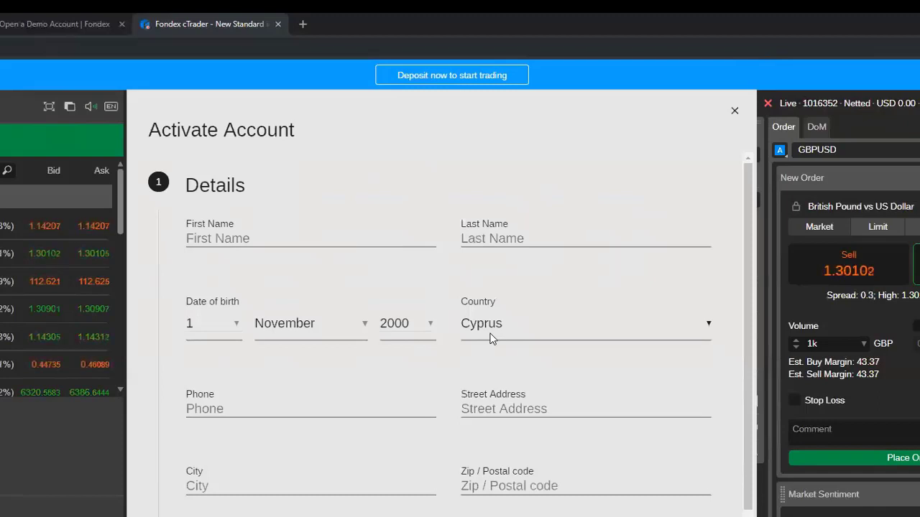
scroll(380, 414, "down", 3)
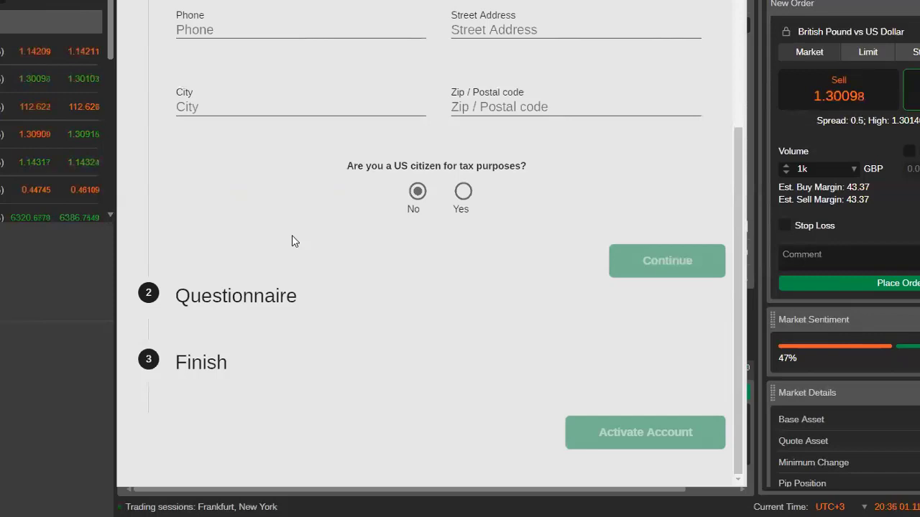
scroll(292, 236, "up", 3)
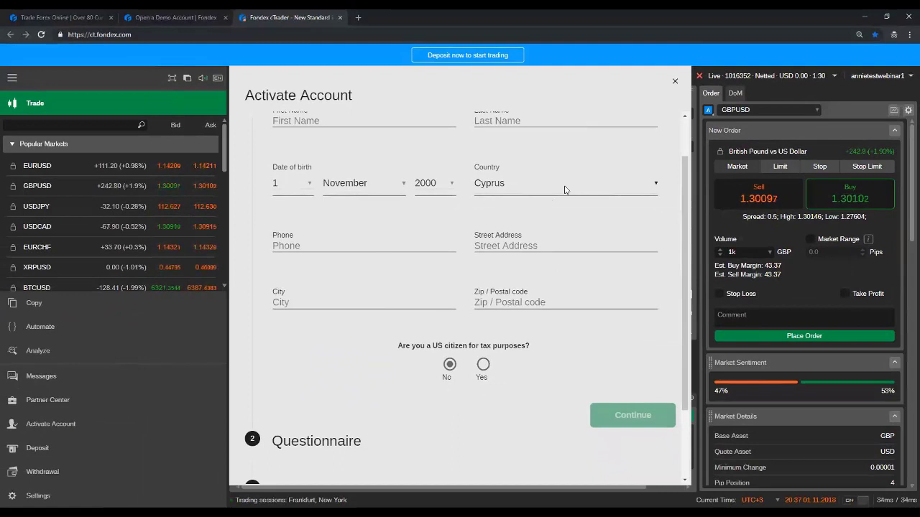
Close the activation form, view Wire Transfer and Request Withdrawal under Deposit, then close that window.
left_click(675, 81)
left_click(56, 449)
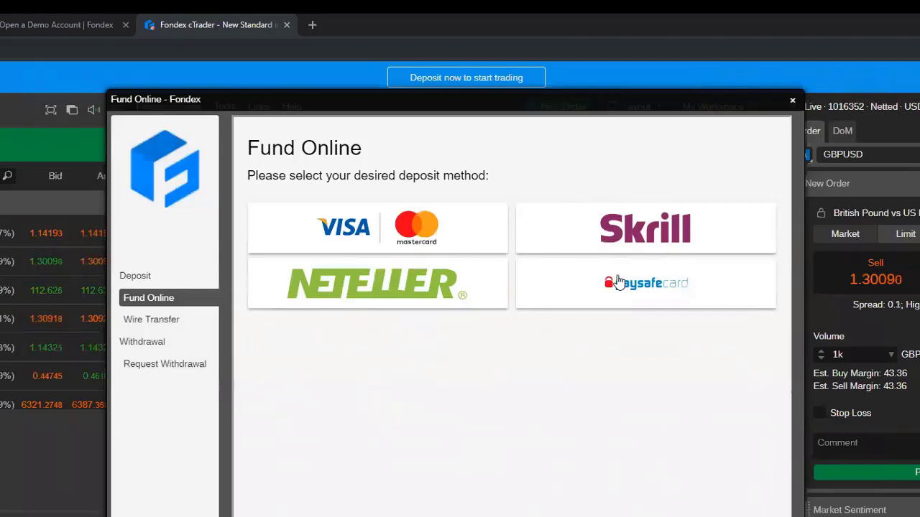
left_click(160, 319)
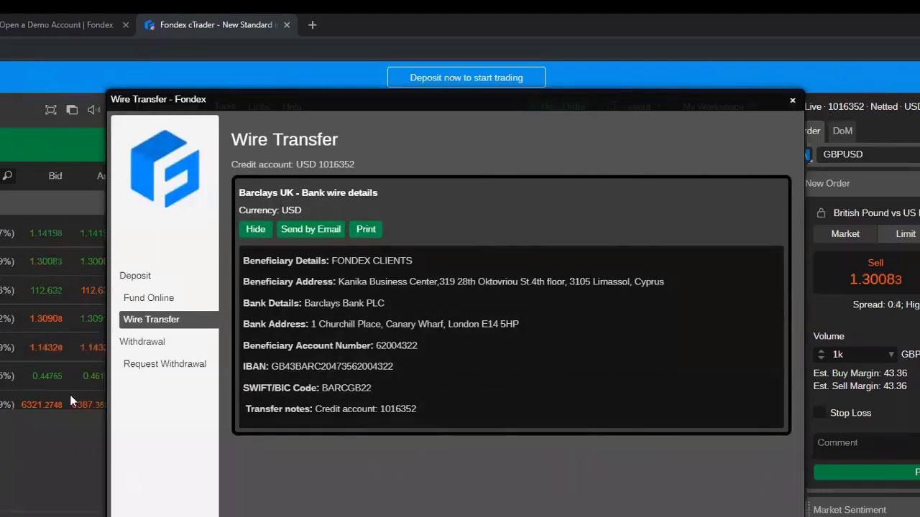
left_click(158, 364)
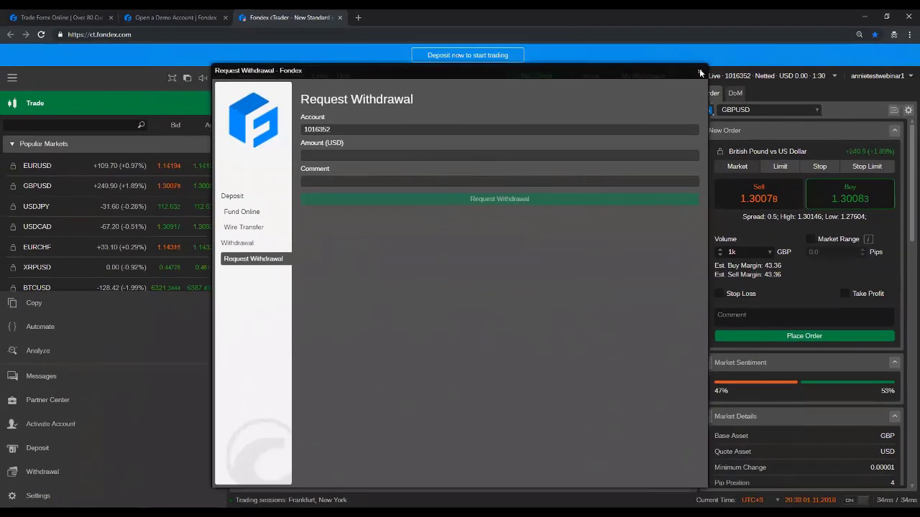
left_click(701, 71)
left_click(36, 496)
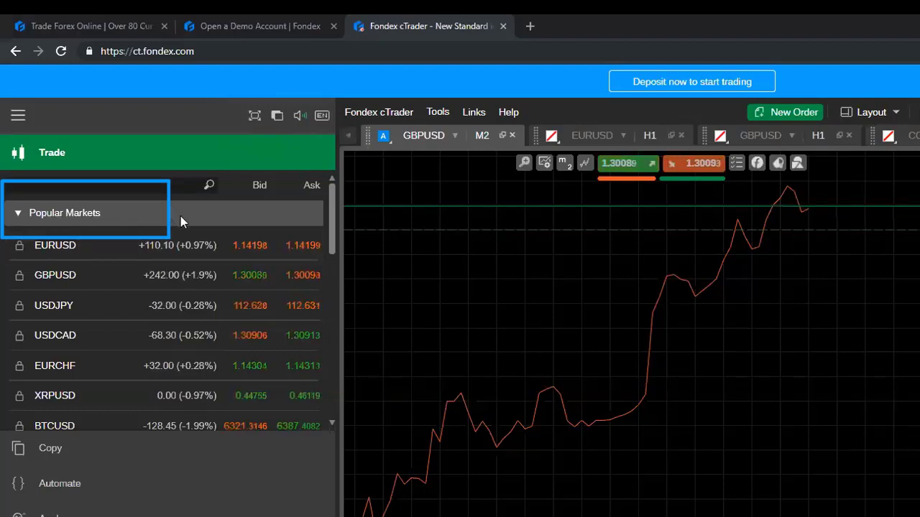
Collapse the Popular Markets watchlist in the Trade symbol panel.
left_click(76, 211)
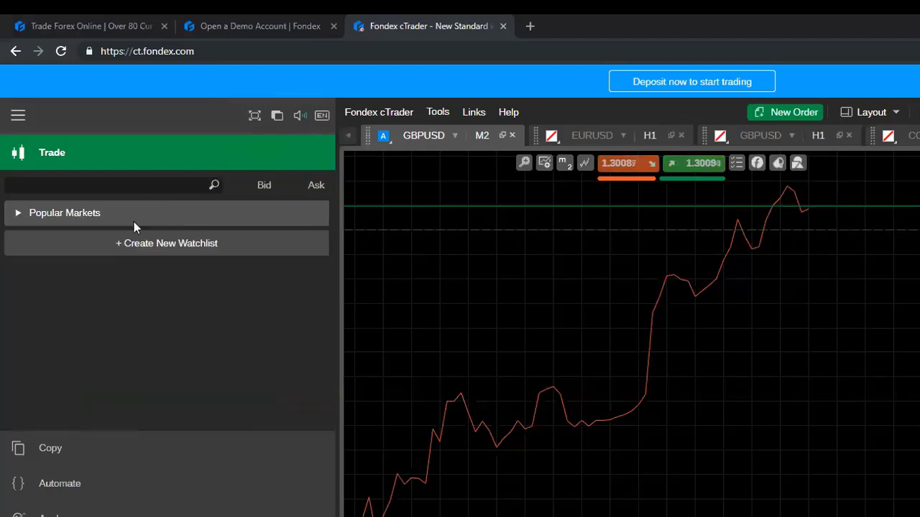
Expand EU Shares to see its countries, collapse it again, and scroll back up to Popular Markets.
left_click(150, 185)
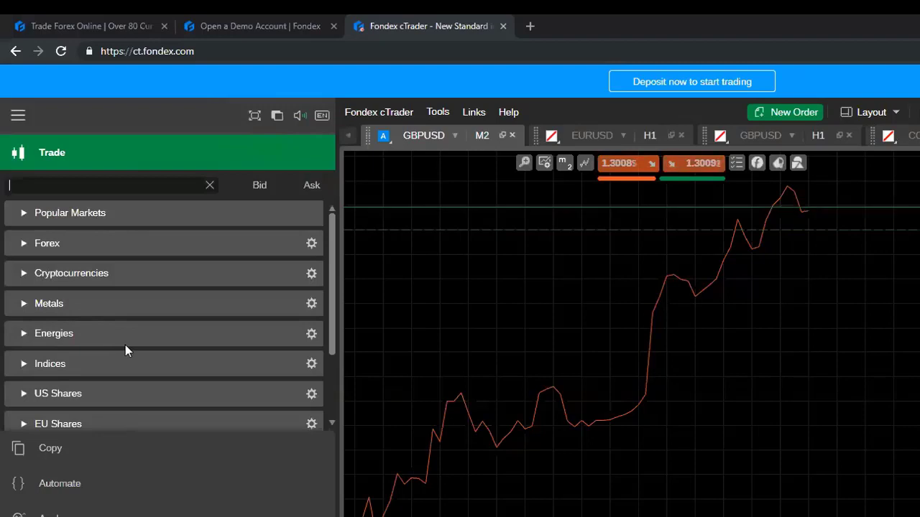
scroll(69, 370, "down", 1)
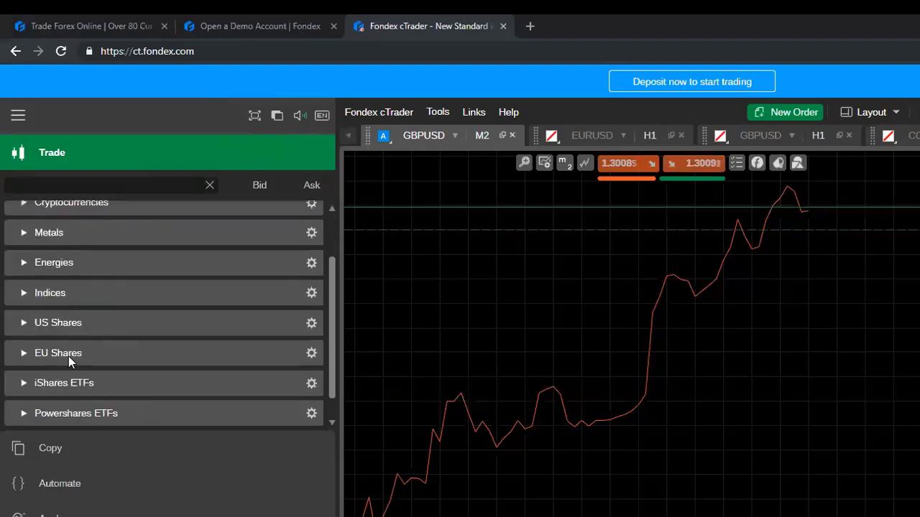
left_click(100, 344)
scroll(63, 303, "down", 1)
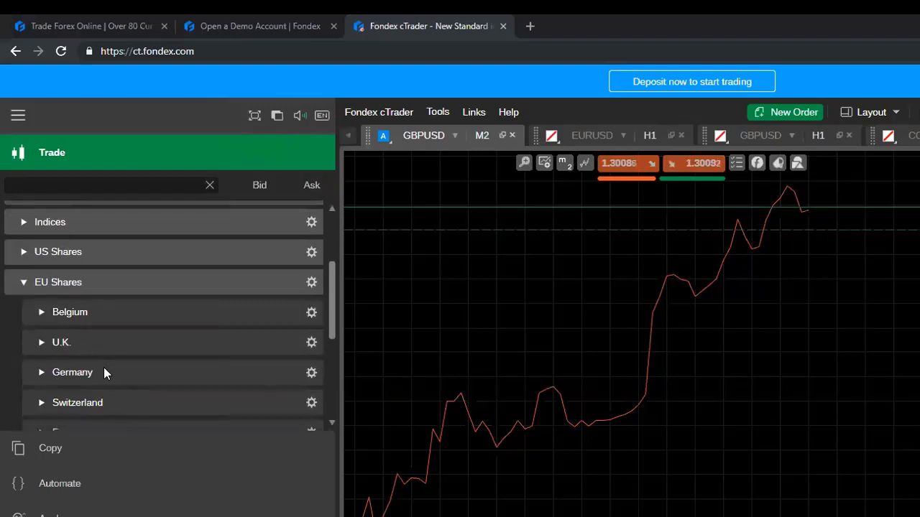
scroll(79, 325, "up", 1)
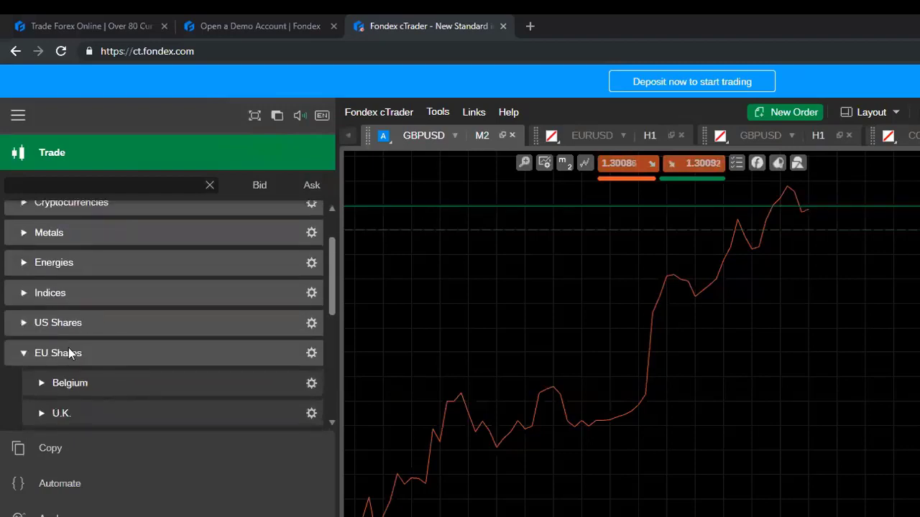
left_click(68, 352)
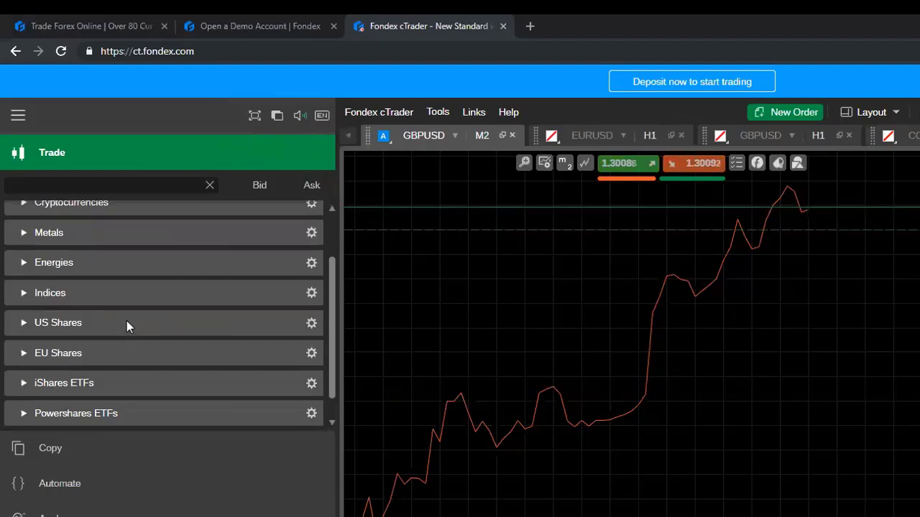
scroll(100, 286, "up", 1)
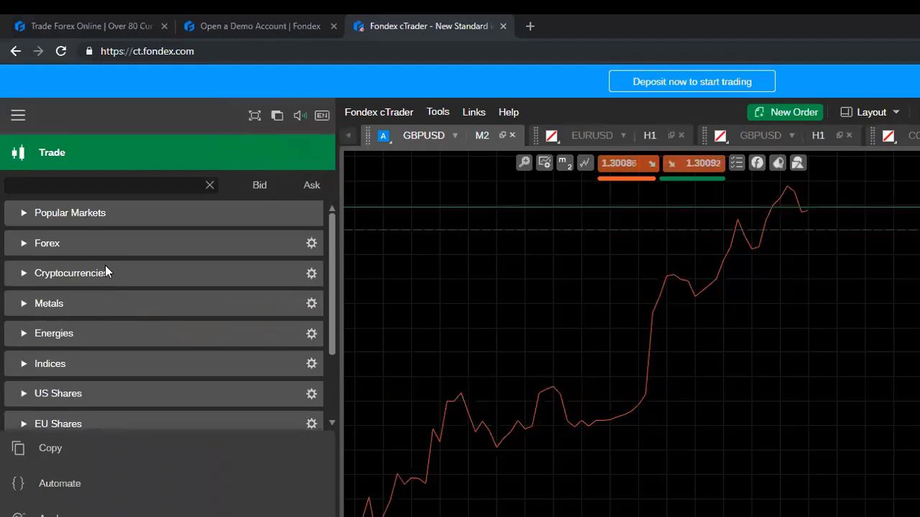
Clear the symbol search and create an empty watchlist named 'Tech Stocks'.
left_click(208, 185)
left_click(178, 245)
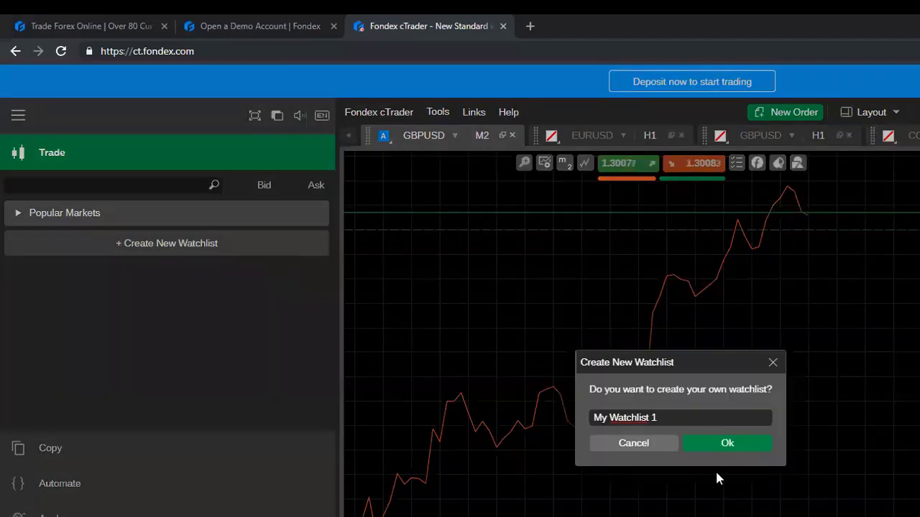
left_click_drag(675, 417, 544, 419)
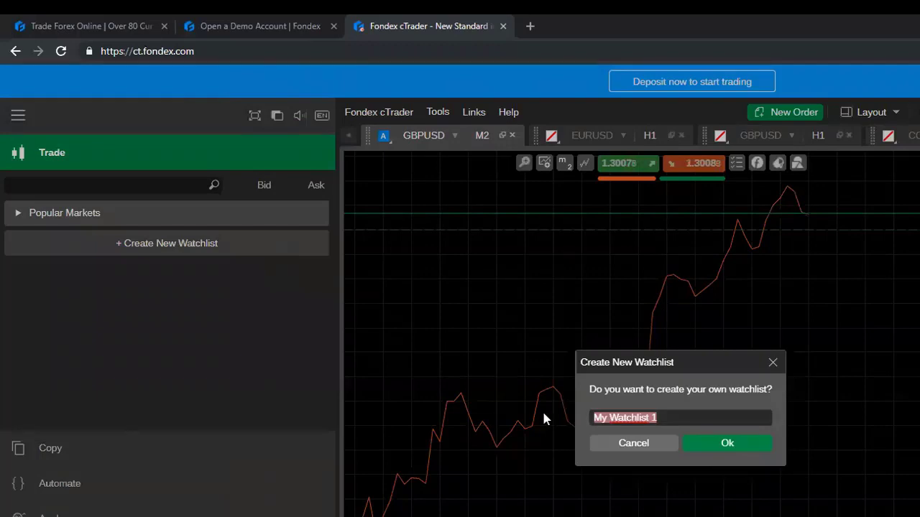
type("Tech Stocks")
left_click(728, 444)
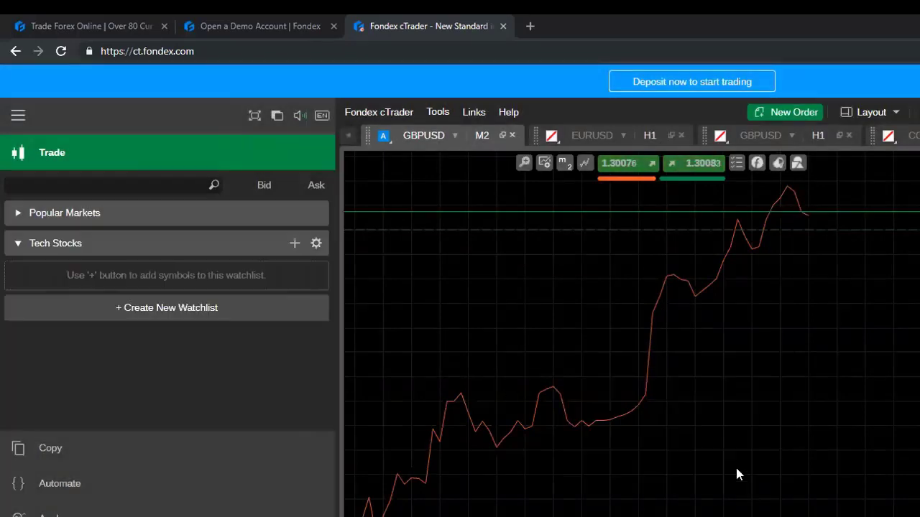
Add APPLE, FACEBOOK and AMAZON to Tech Stocks by searching 'appl', 'face' and 'amaz'.
left_click(294, 243)
left_click(374, 272)
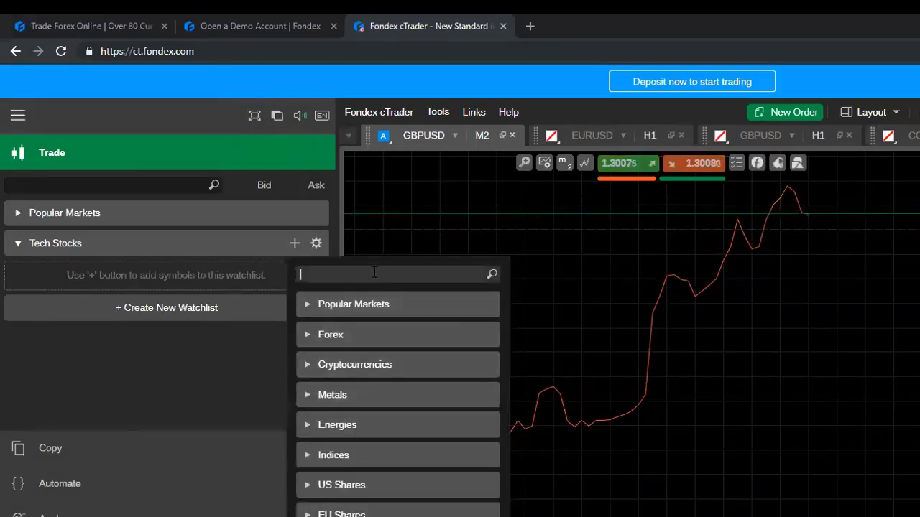
type("appl")
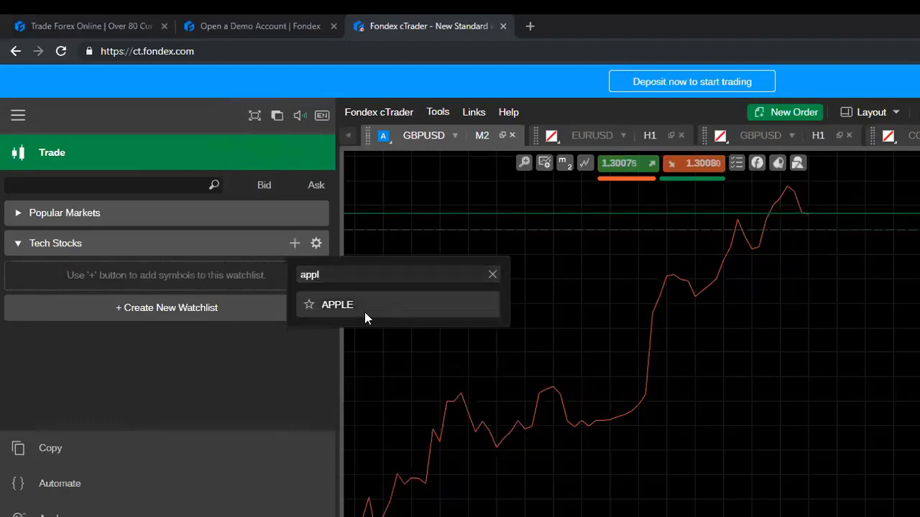
left_click(364, 310)
left_click(419, 272)
type("face")
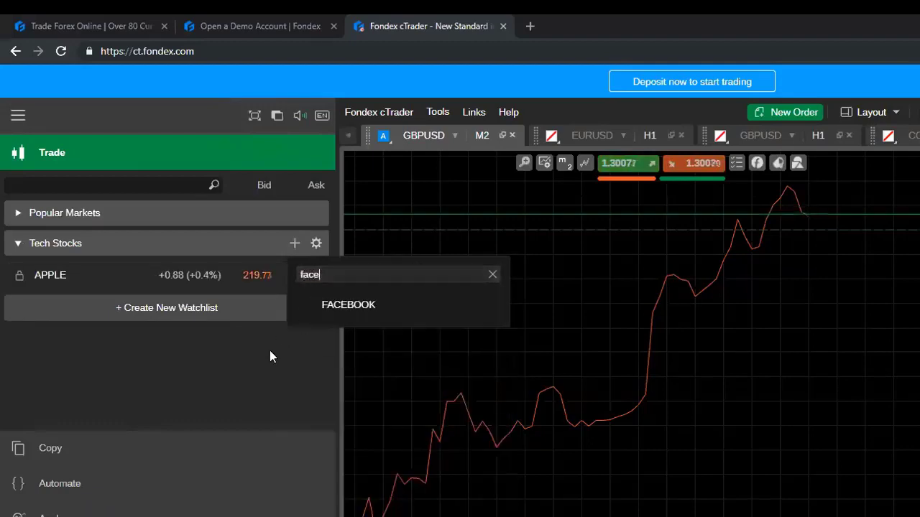
left_click(360, 303)
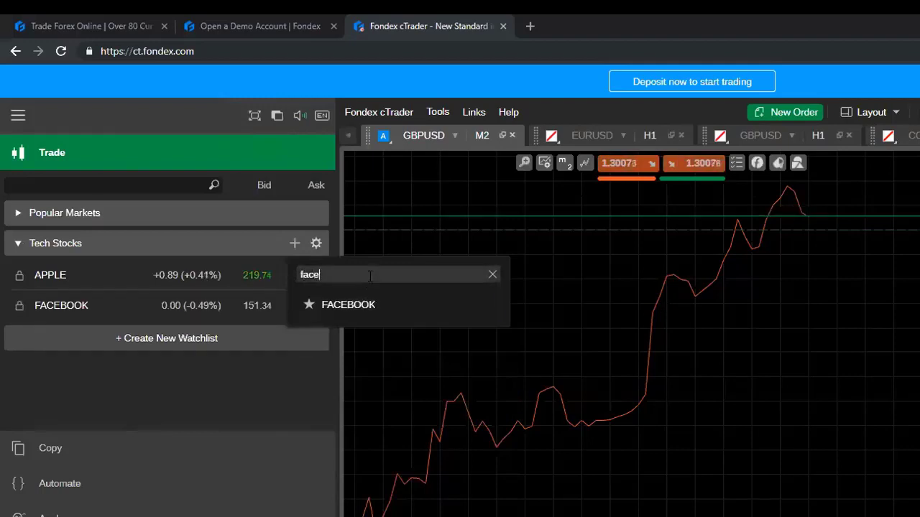
left_click(369, 275)
type("amaz")
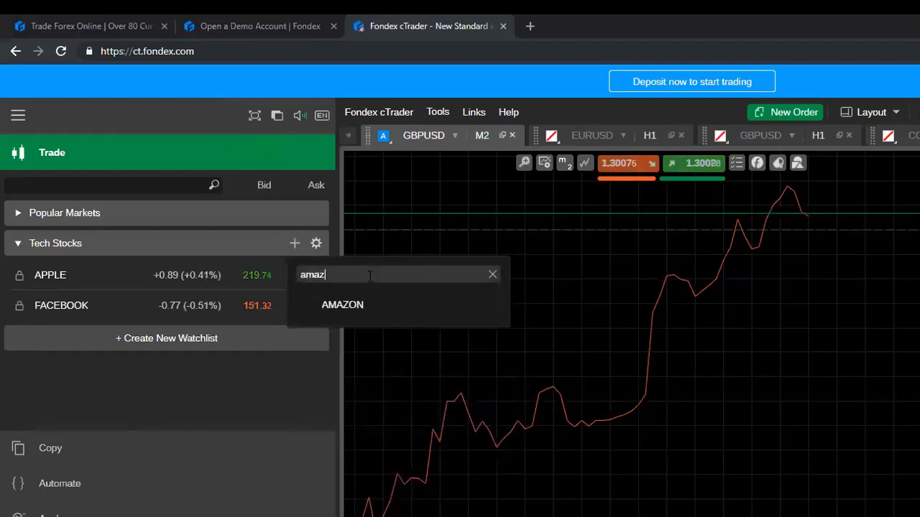
left_click(358, 302)
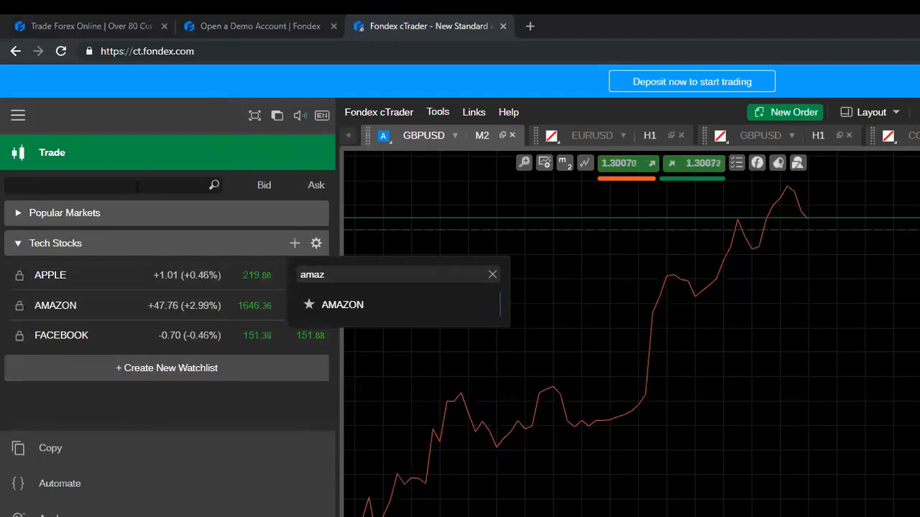
Expand Energies, view WTI's Add to Watchlist options, then dismiss without adding it.
left_click(107, 184)
left_click(67, 335)
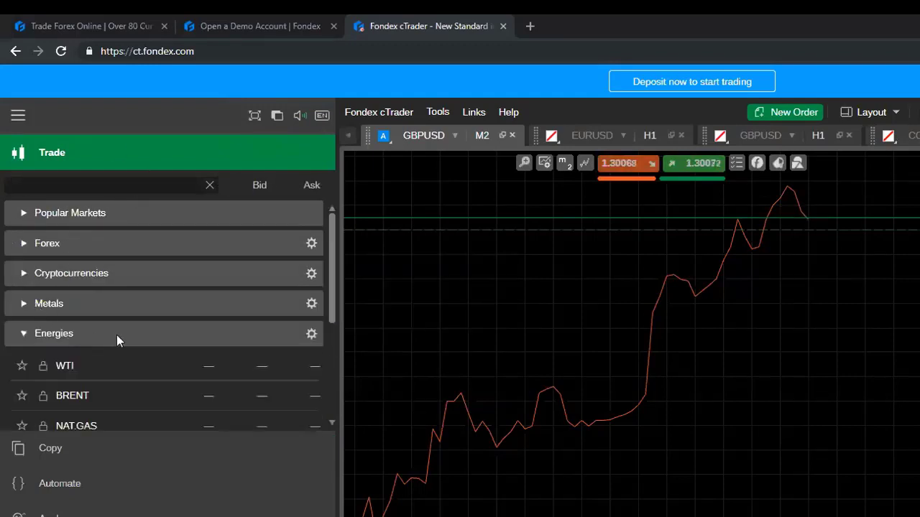
right_click(61, 364)
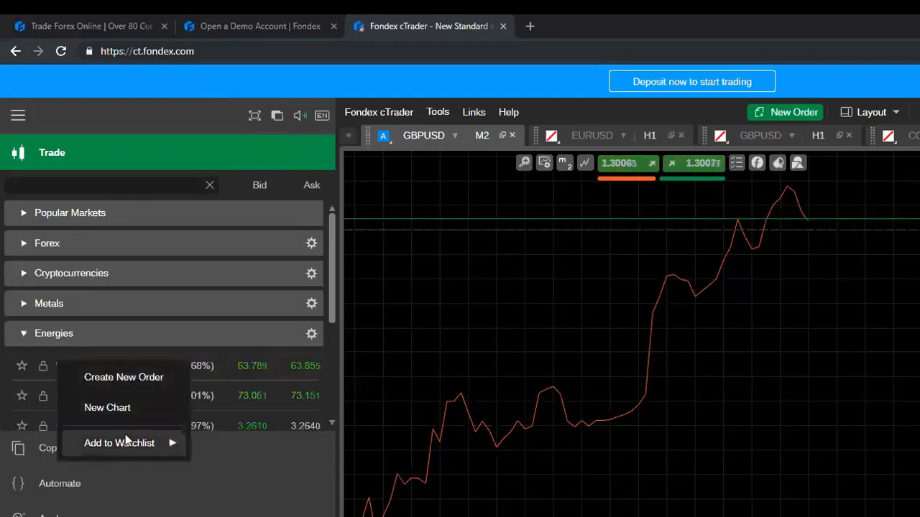
mouse_move(125, 439)
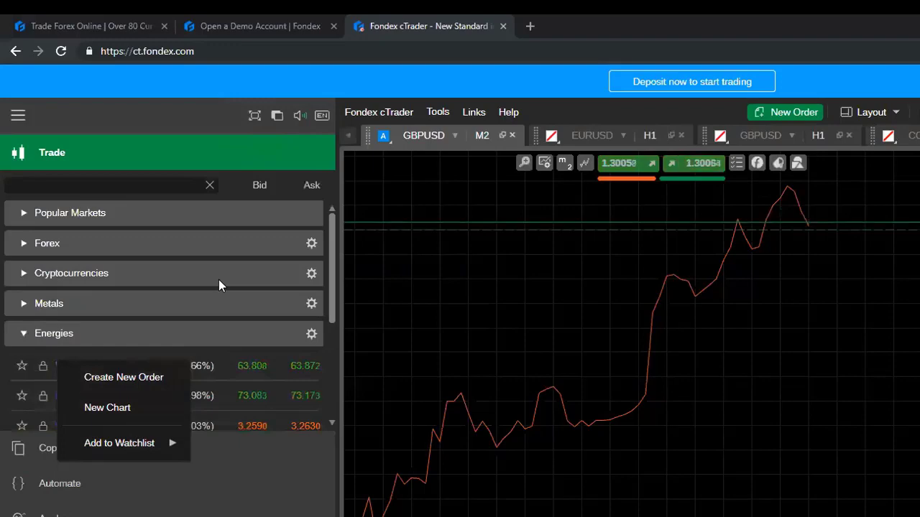
left_click(87, 156)
scroll(51, 195, "down", 2)
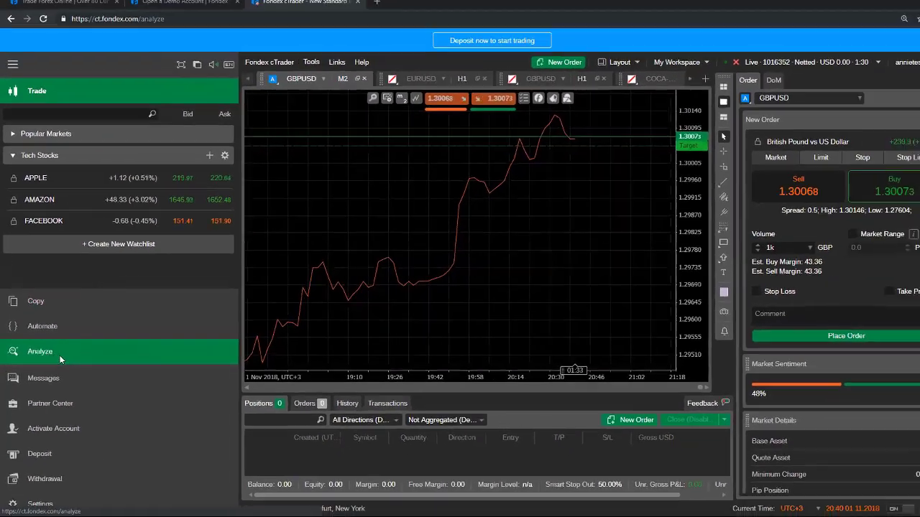
Open the Analyze page and scroll down to the empty Current Month trades summary.
left_click(57, 358)
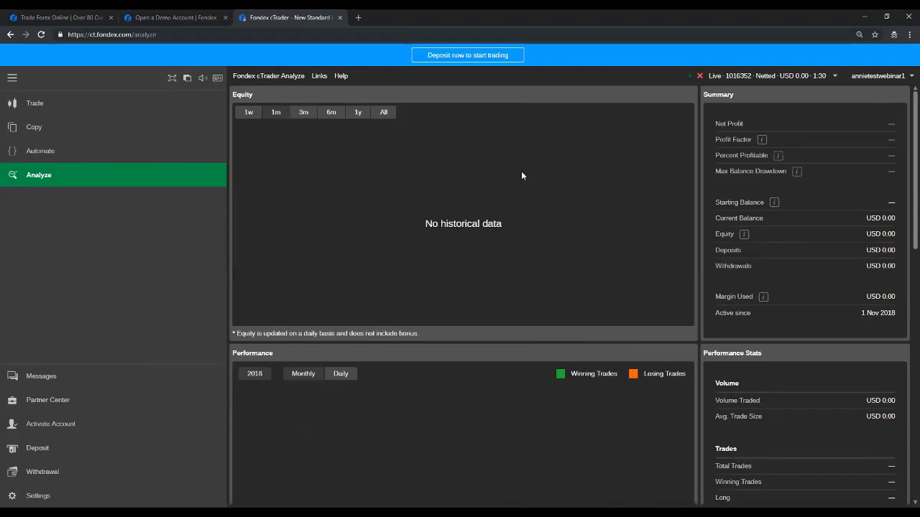
scroll(468, 255, "down", 1)
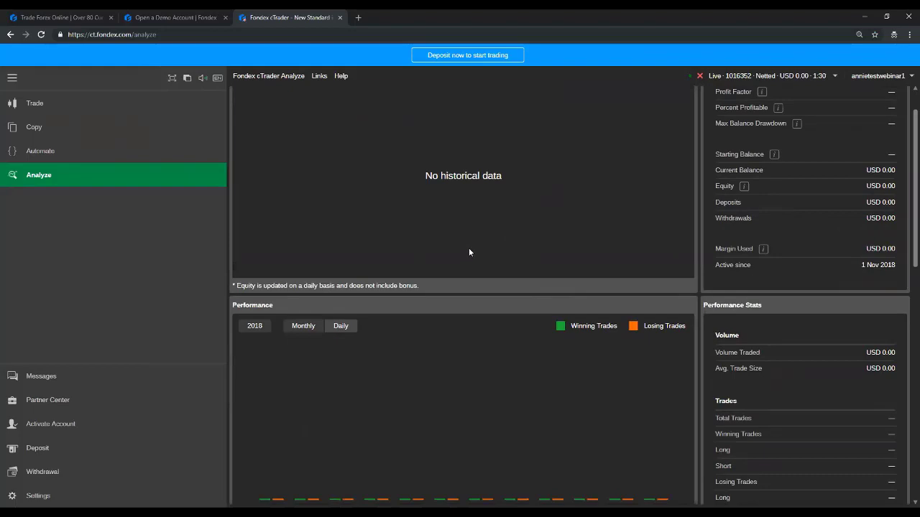
scroll(470, 255, "down", 10)
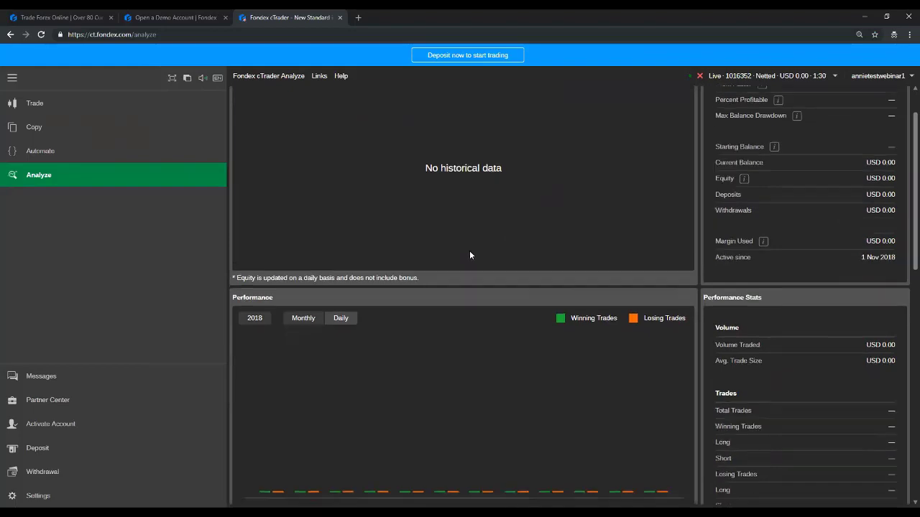
scroll(470, 255, "down", 3)
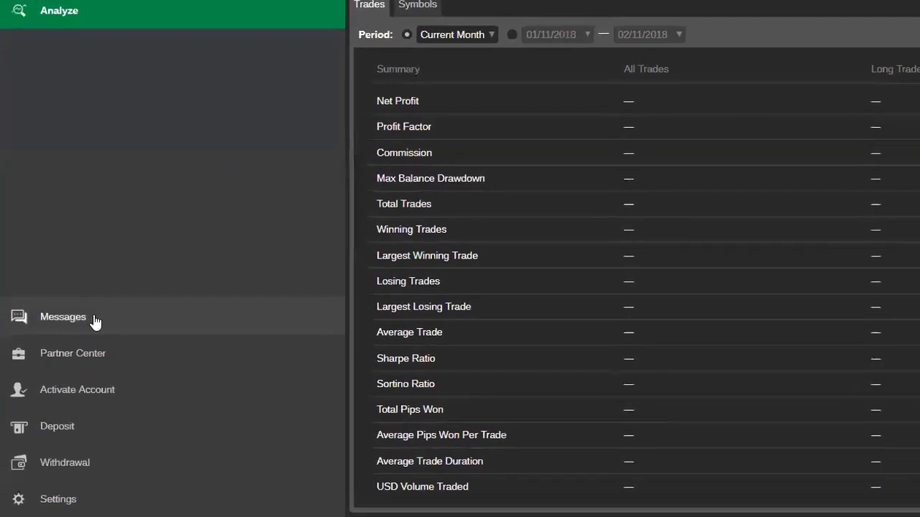
left_click(62, 378)
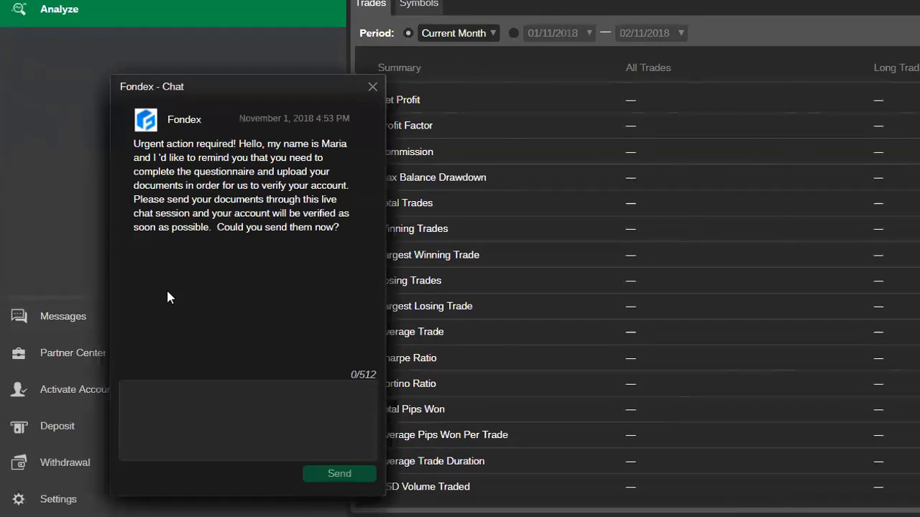
left_click(371, 87)
left_click(123, 362)
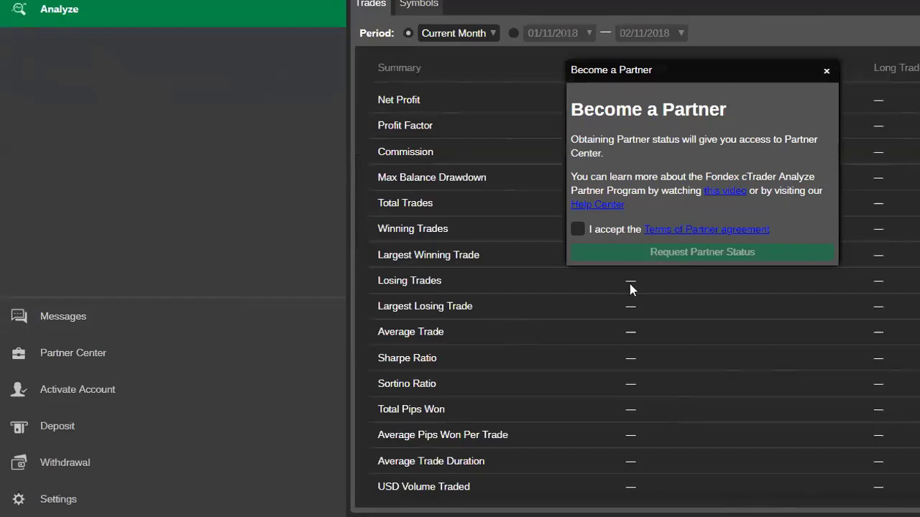
left_click(828, 69)
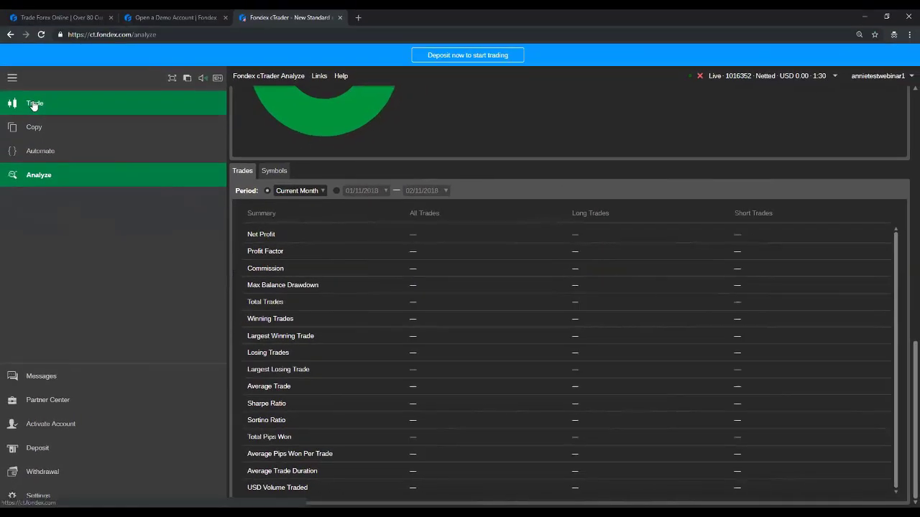
Return to the Trade workspace and open a new USDCAD chart from the Forex list.
left_click(34, 104)
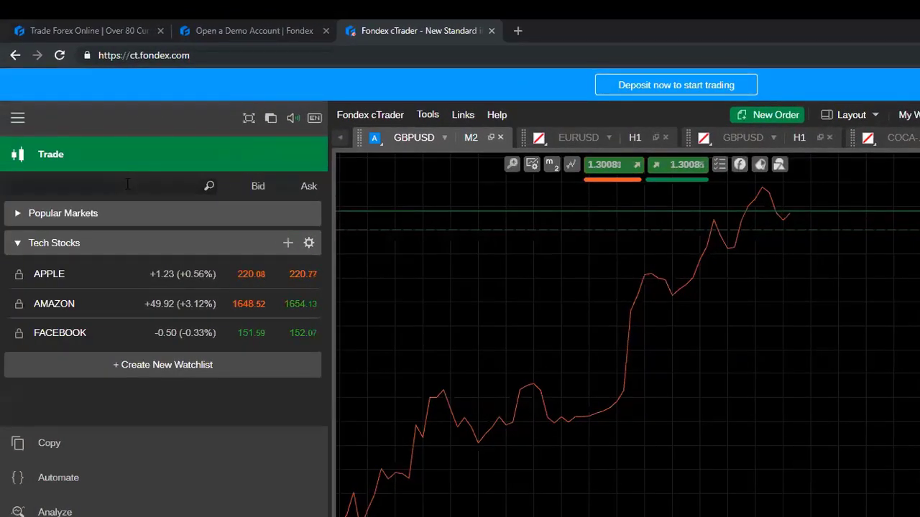
left_click(127, 185)
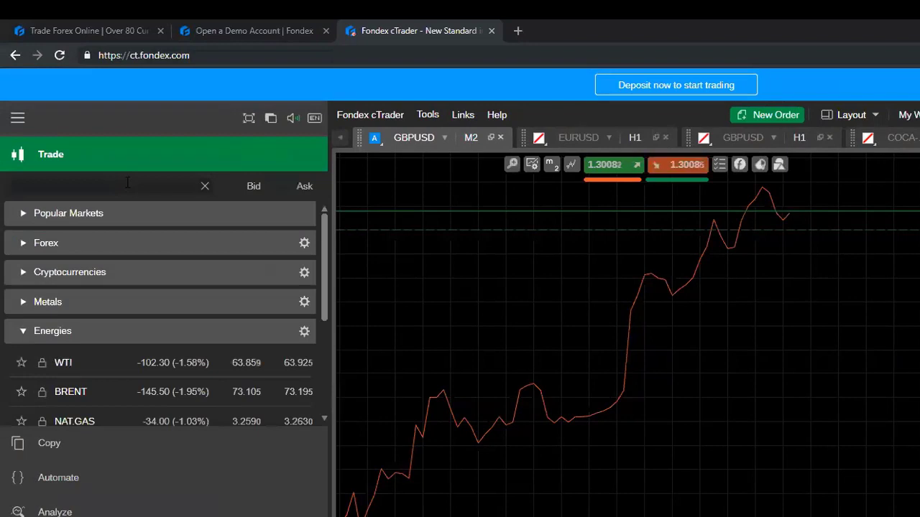
left_click(43, 248)
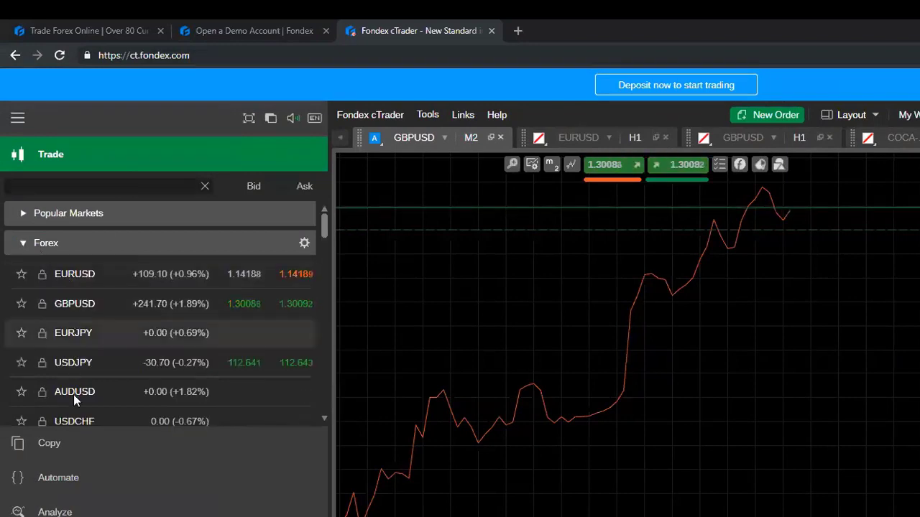
scroll(76, 381, "down", 3)
right_click(79, 344)
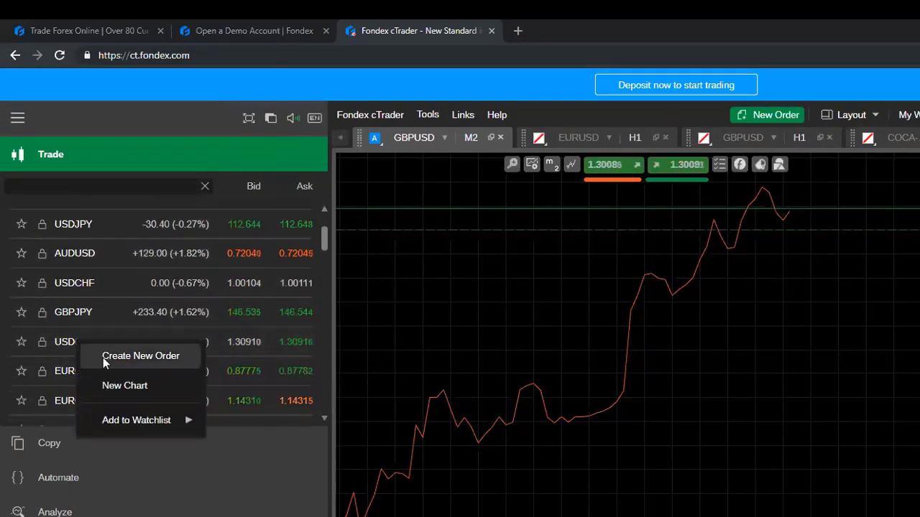
left_click(125, 386)
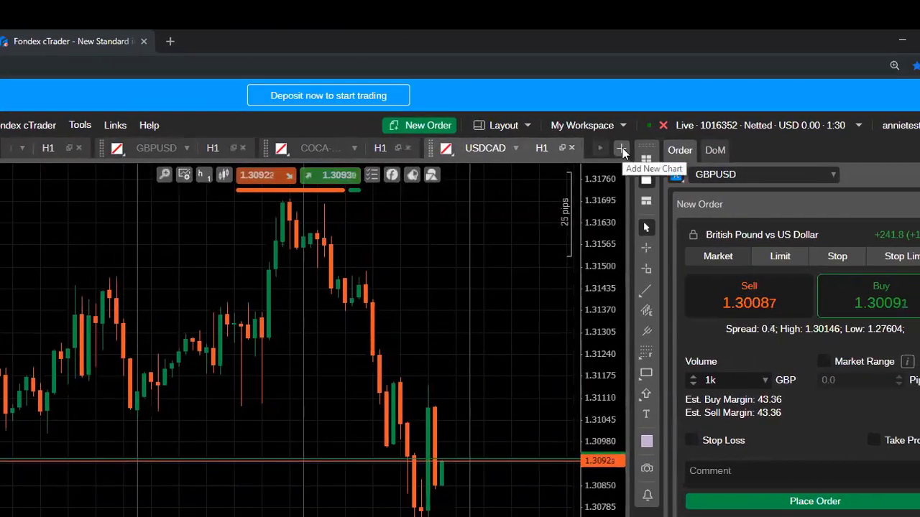
Add a new XAUUSD chart from the Metals category.
left_click(622, 151)
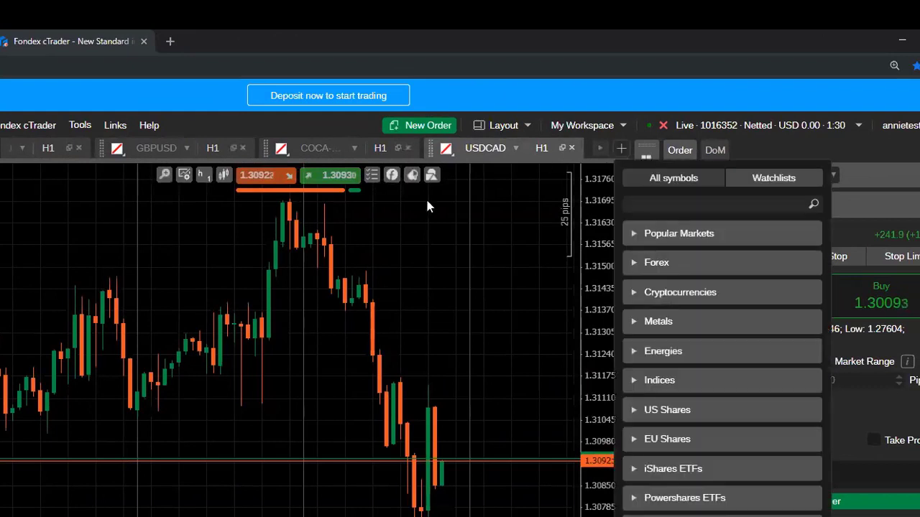
left_click(681, 325)
left_click(667, 355)
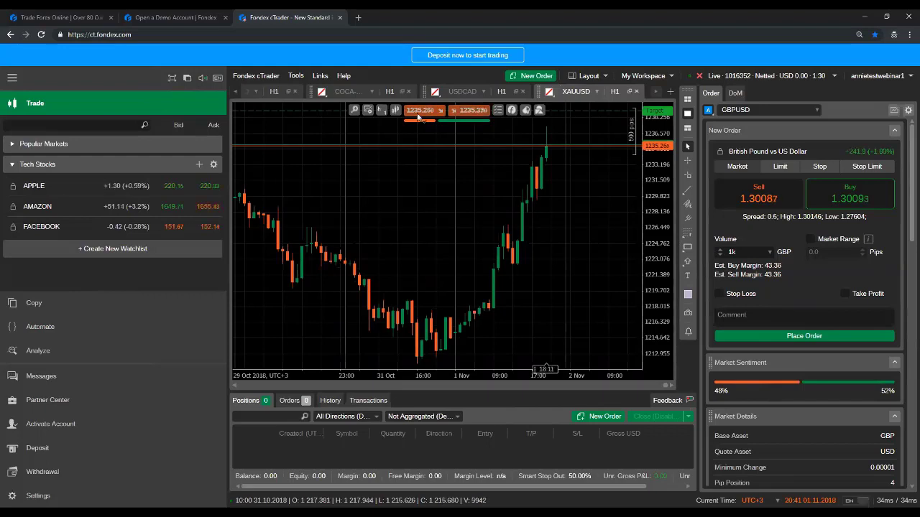
Zoom the XAUUSD chart in two levels and bring up its chart-type list.
mouse_move(411, 124)
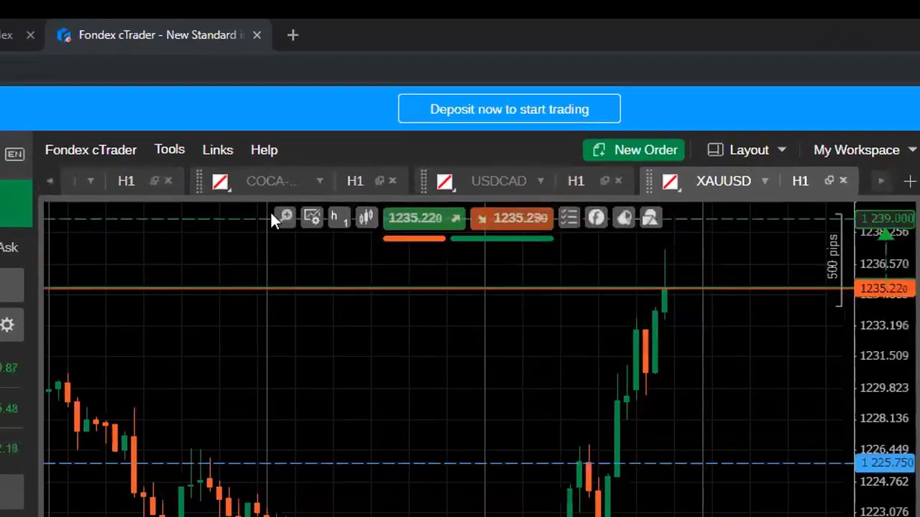
mouse_move(354, 109)
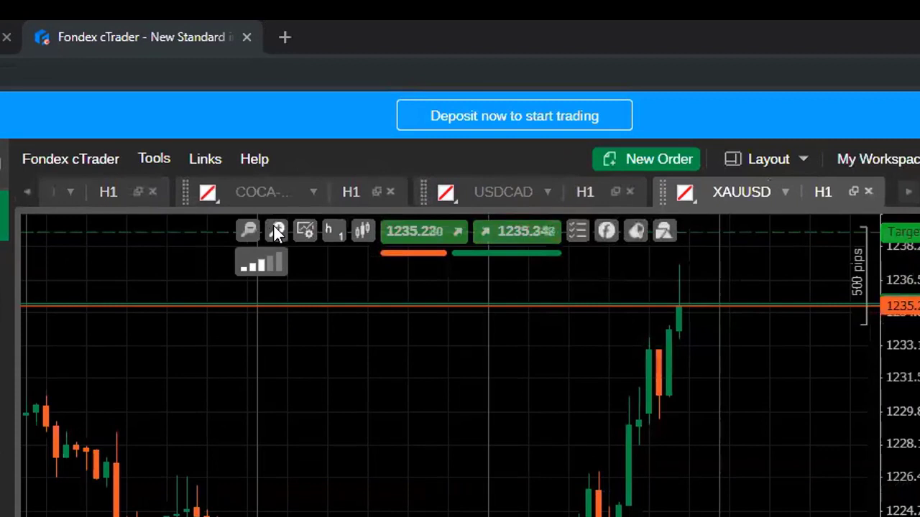
left_click(277, 230)
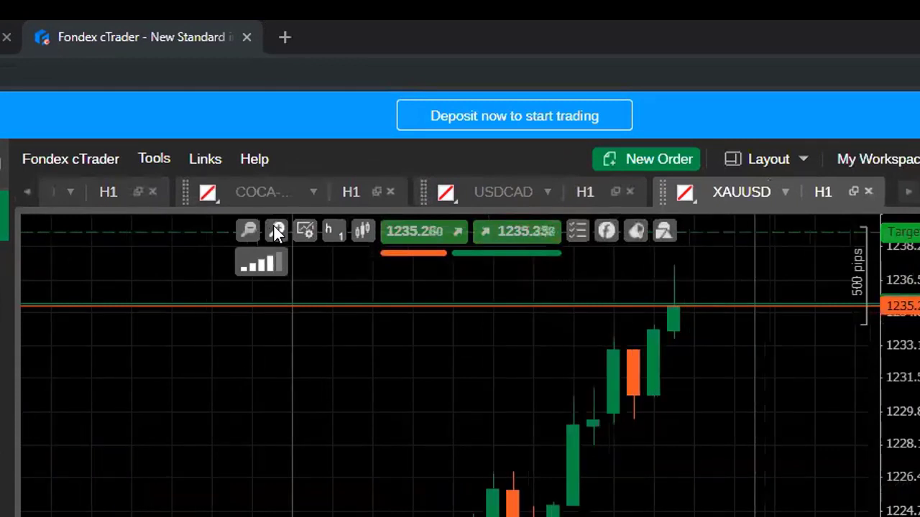
left_click(275, 228)
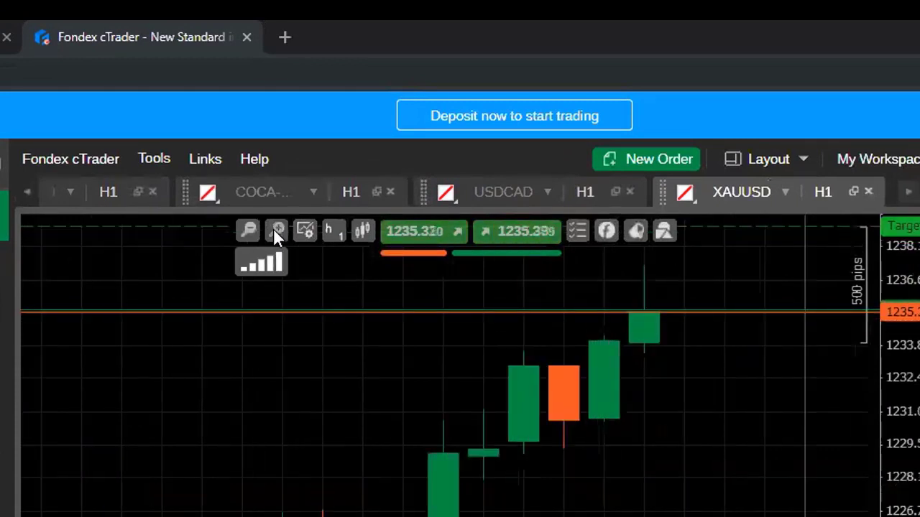
left_click(303, 232)
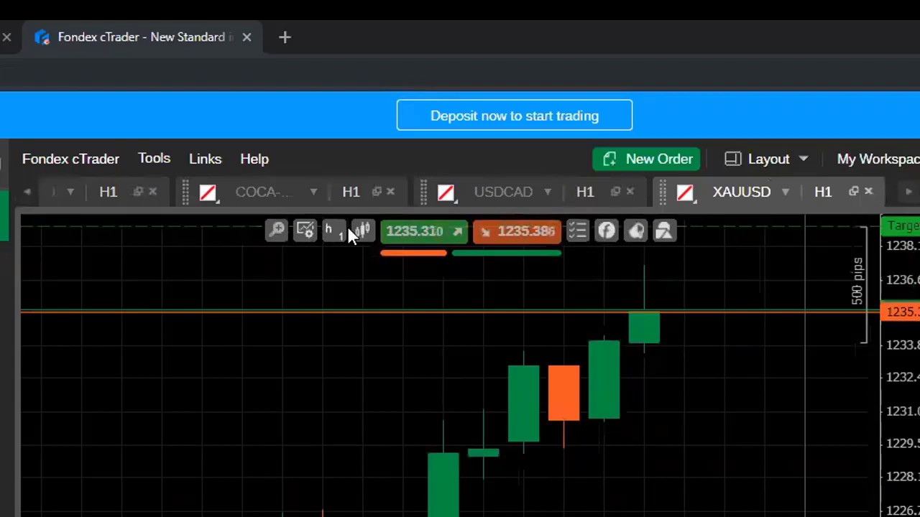
mouse_move(341, 230)
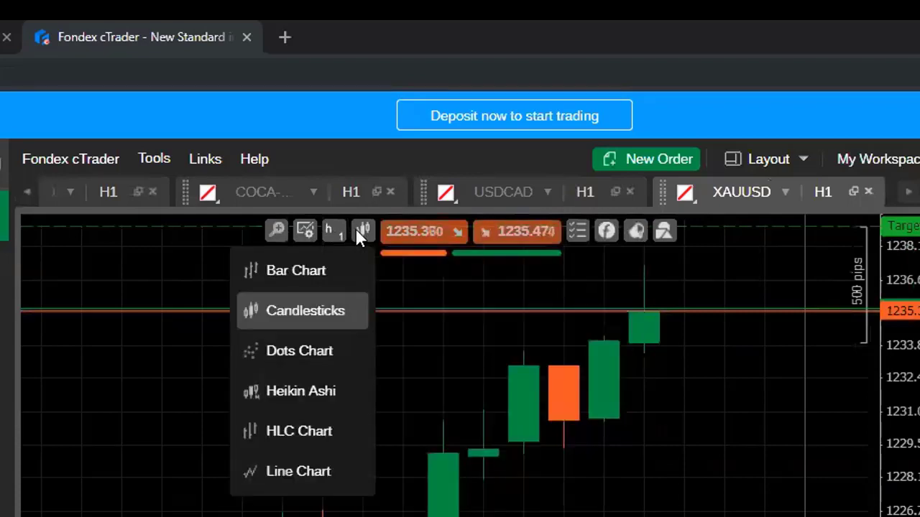
Try Bar and Candlesticks, settle on a Line chart, and show the display options.
left_click(324, 268)
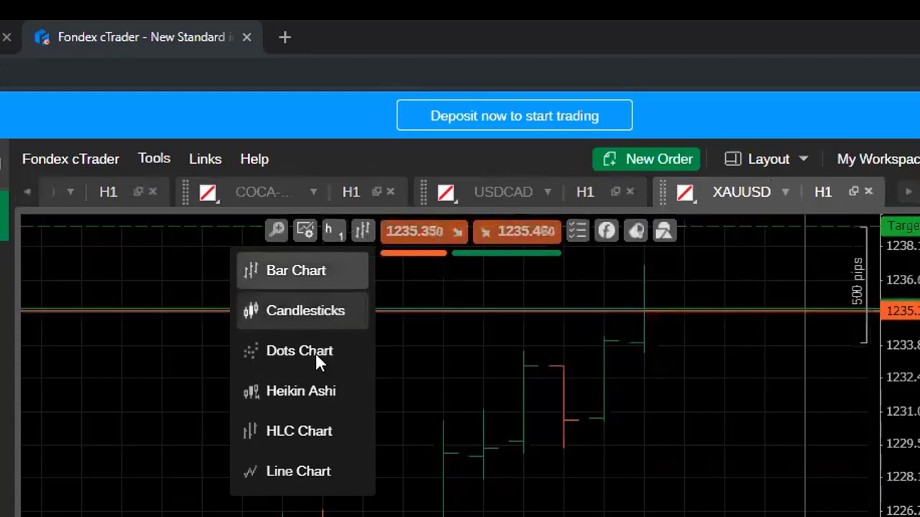
left_click(314, 320)
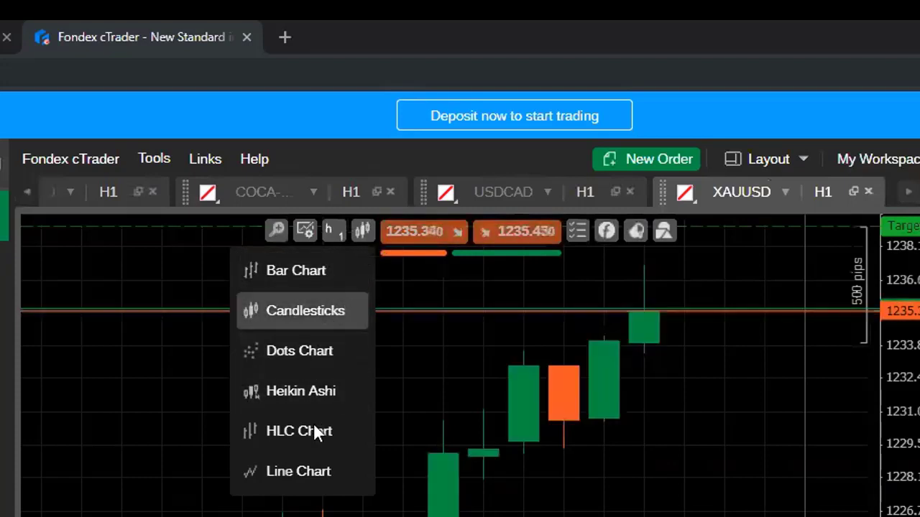
left_click(335, 470)
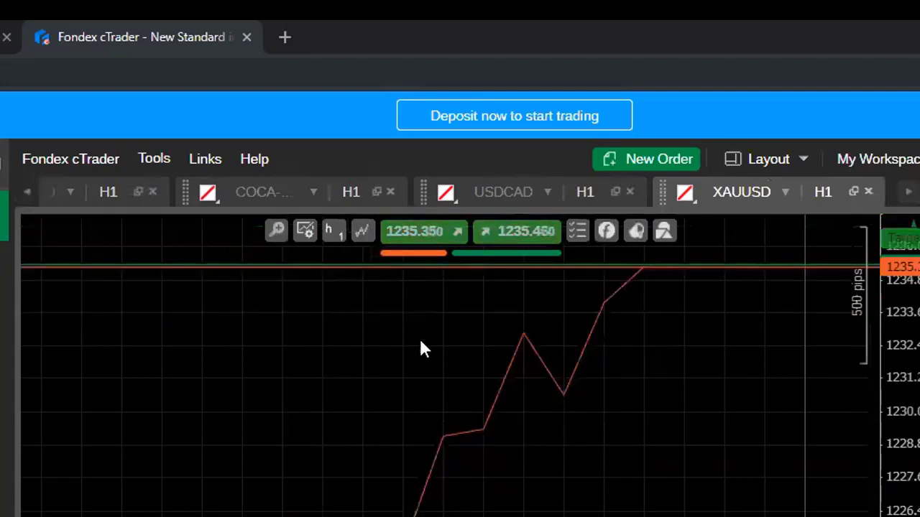
left_click(572, 232)
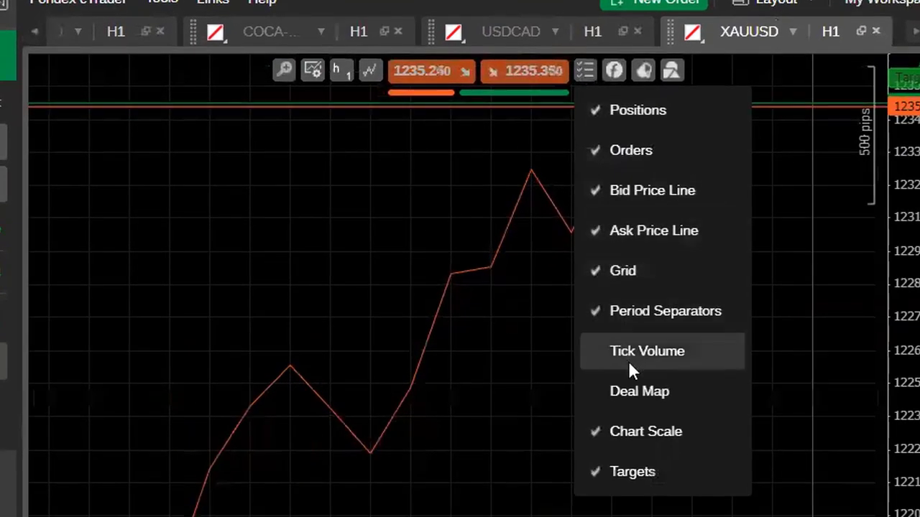
Enable Tick Volume and add a 14-period Simple Moving Average on Close.
left_click(626, 351)
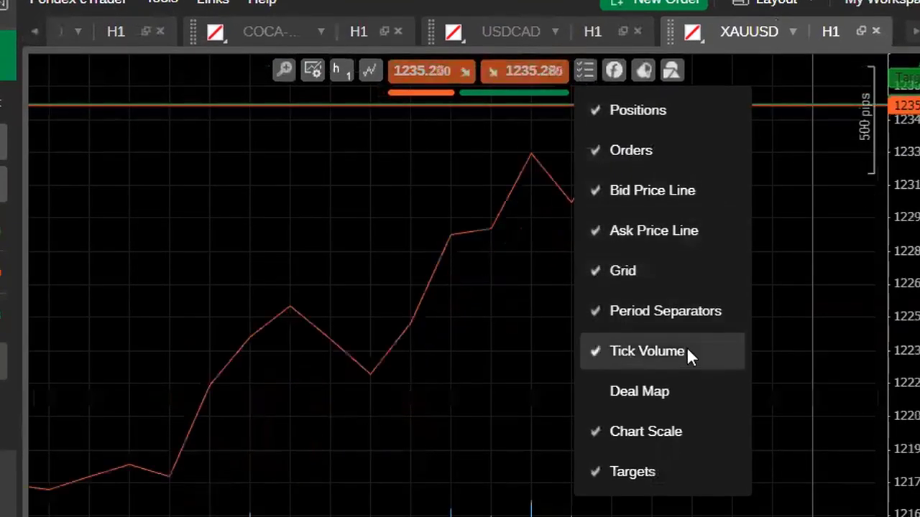
mouse_move(618, 69)
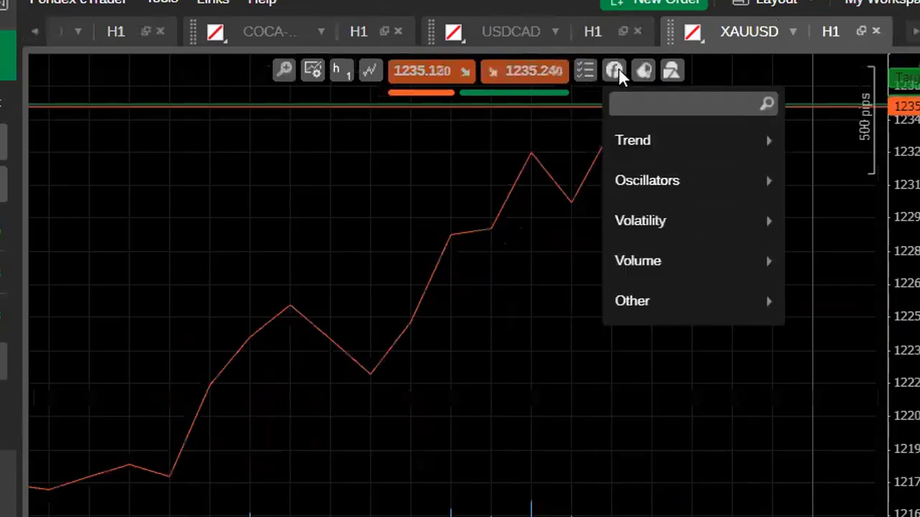
mouse_move(626, 141)
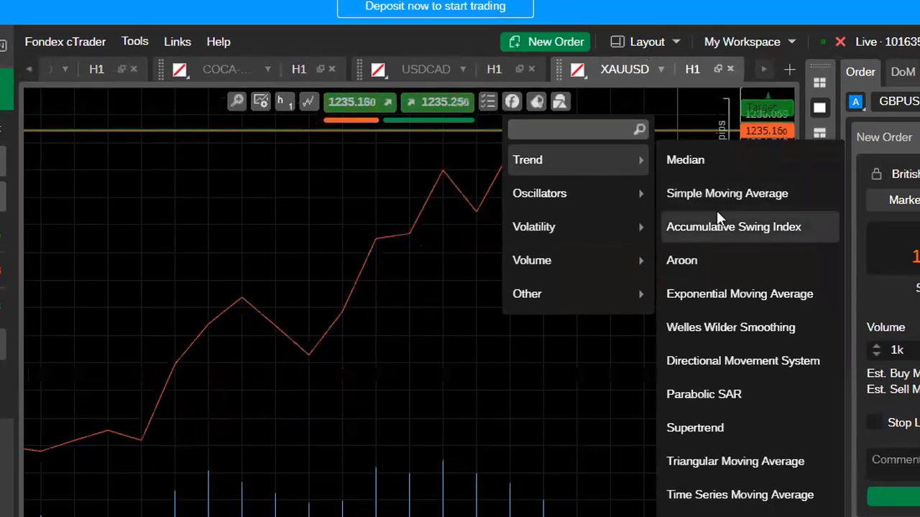
left_click(713, 195)
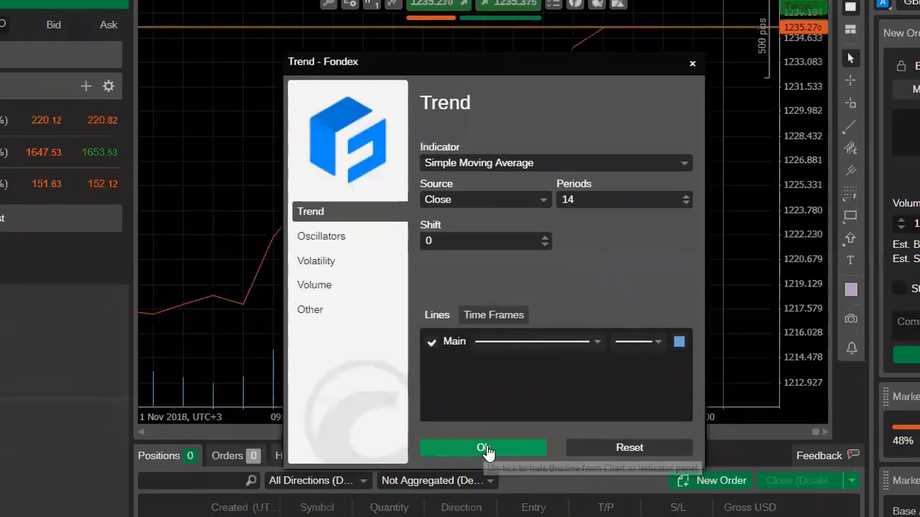
left_click(475, 464)
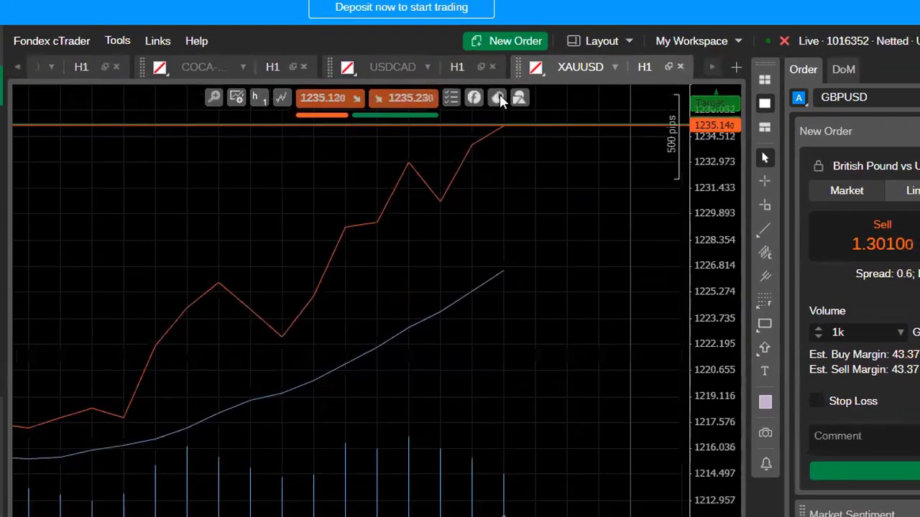
left_click(595, 3)
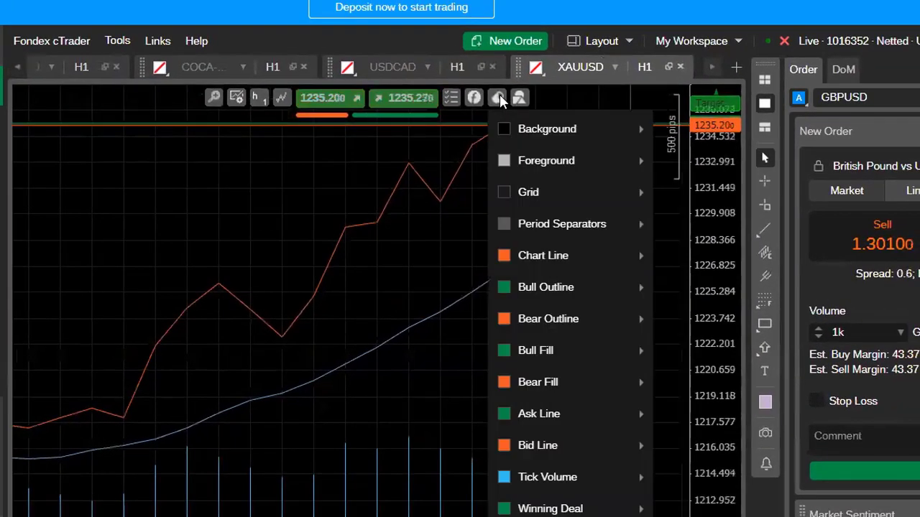
mouse_move(577, 232)
left_click(743, 249)
mouse_move(598, 322)
left_click(724, 359)
mouse_move(626, 388)
left_click(705, 376)
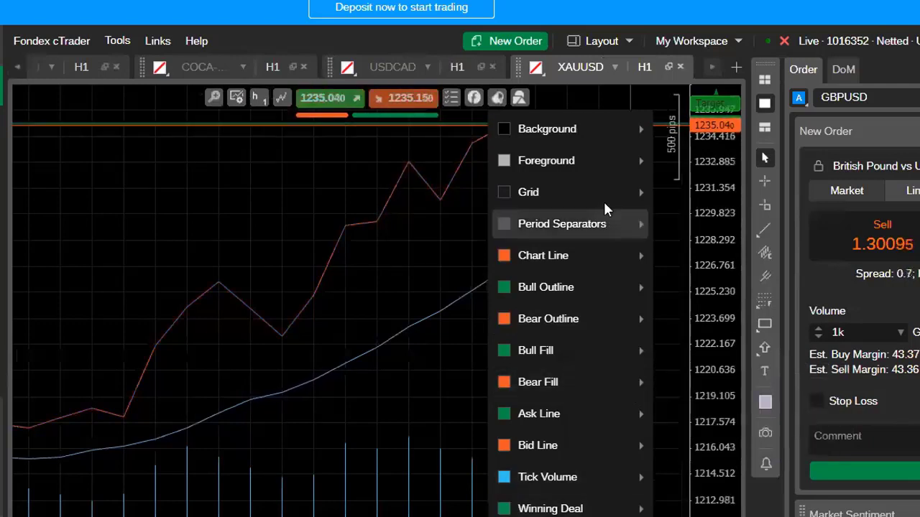
left_click(521, 99)
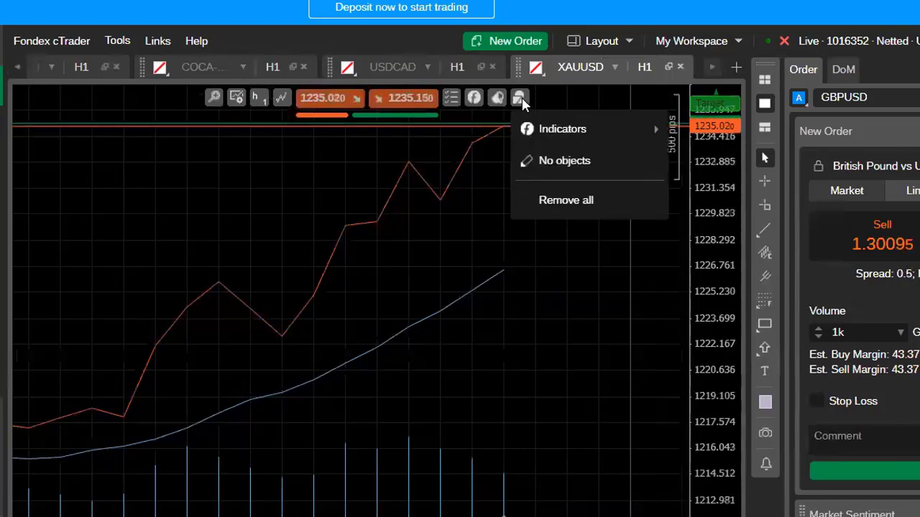
mouse_move(543, 129)
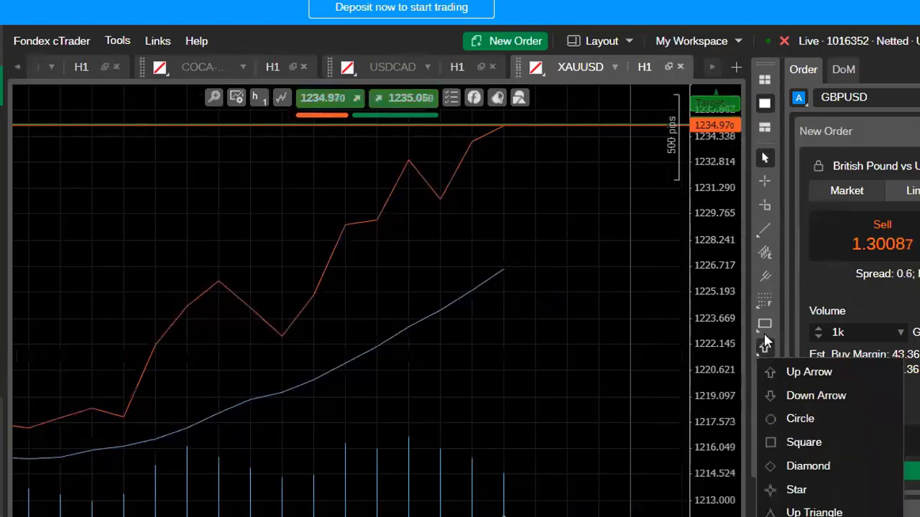
mouse_move(765, 324)
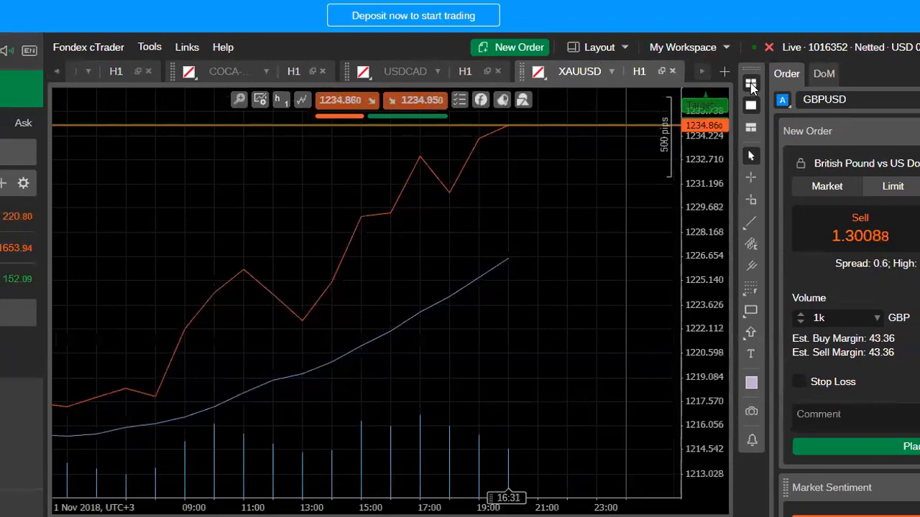
left_click(764, 84)
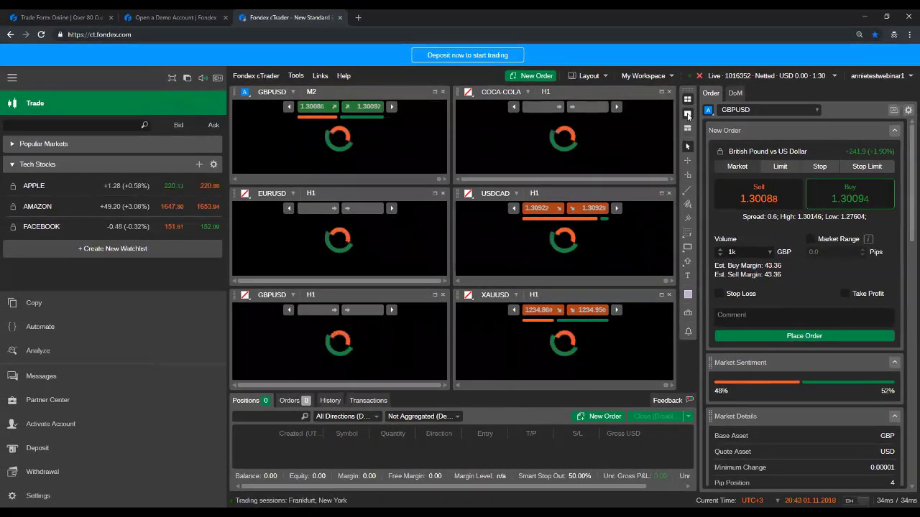
left_click(686, 129)
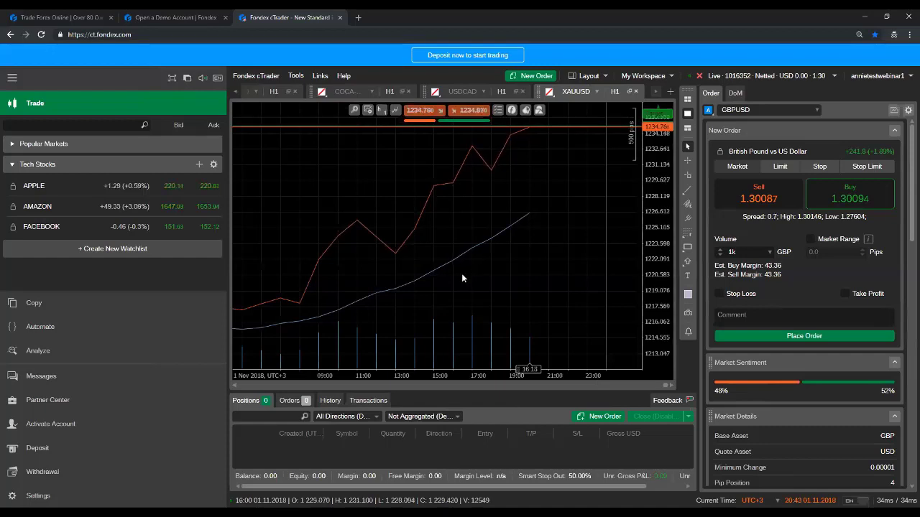
left_click(580, 75)
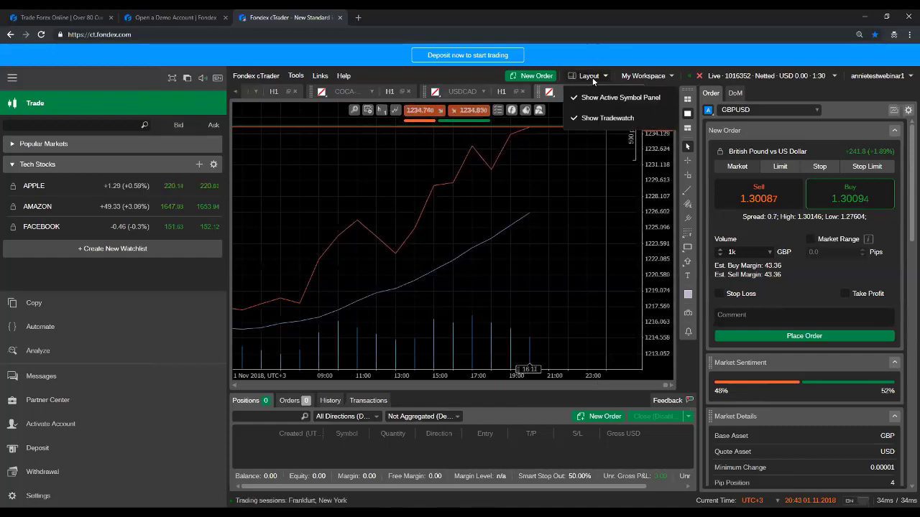
left_click(620, 74)
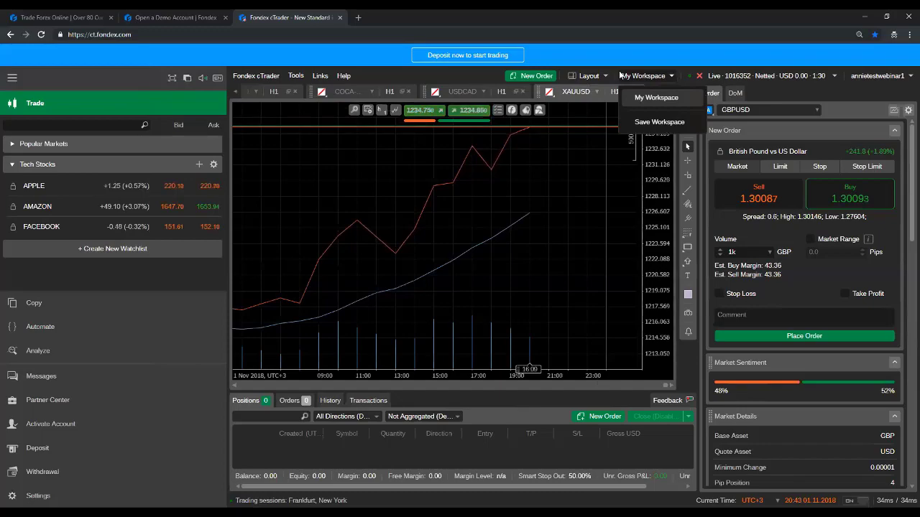
left_click(614, 76)
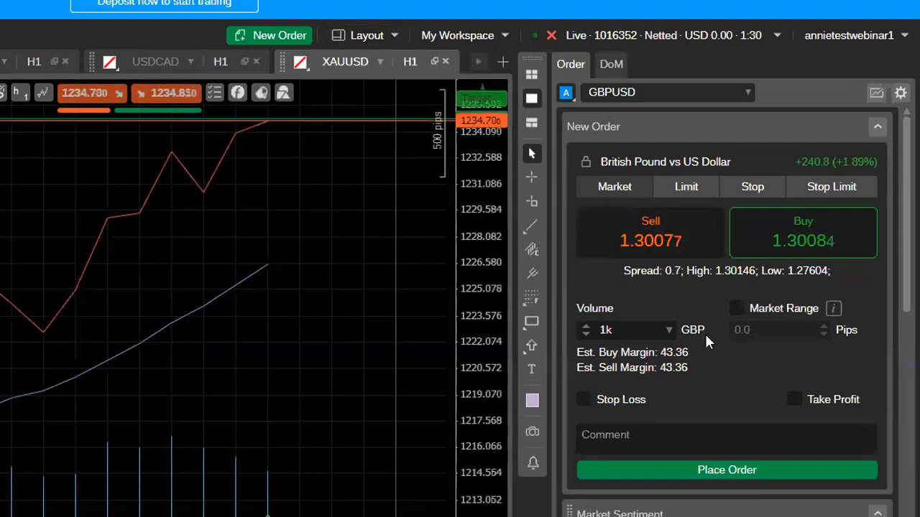
Scroll the GBPUSD symbol panel down to Trade Statistics, 1:30 Leverage and the finance links.
scroll(745, 245, "down", 1)
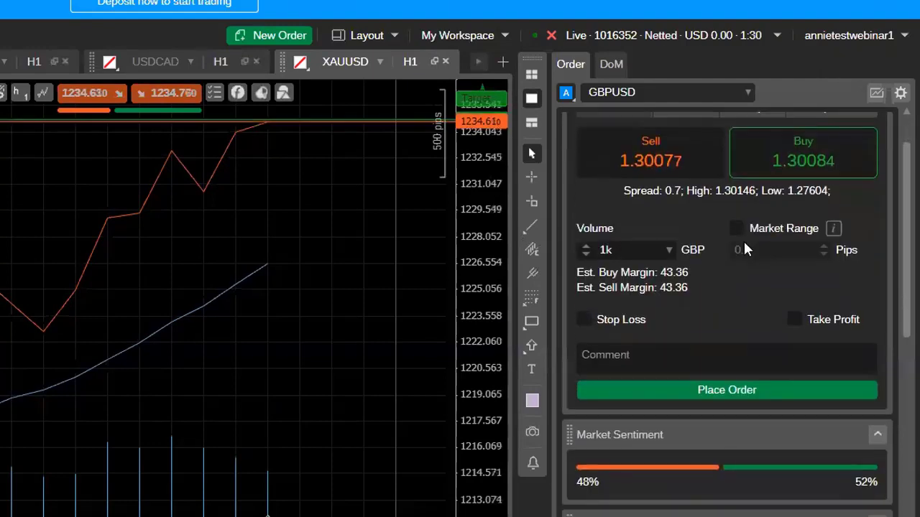
scroll(745, 248, "down", 2)
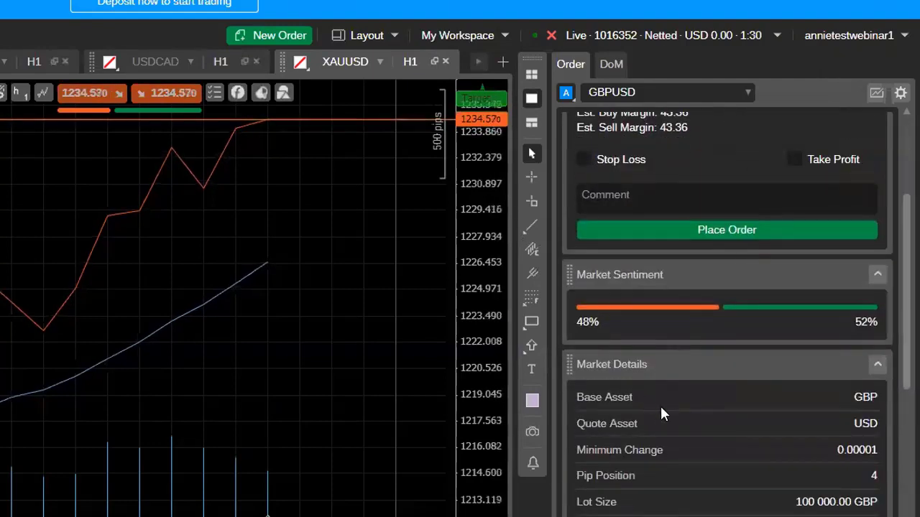
scroll(660, 403, "down", 5)
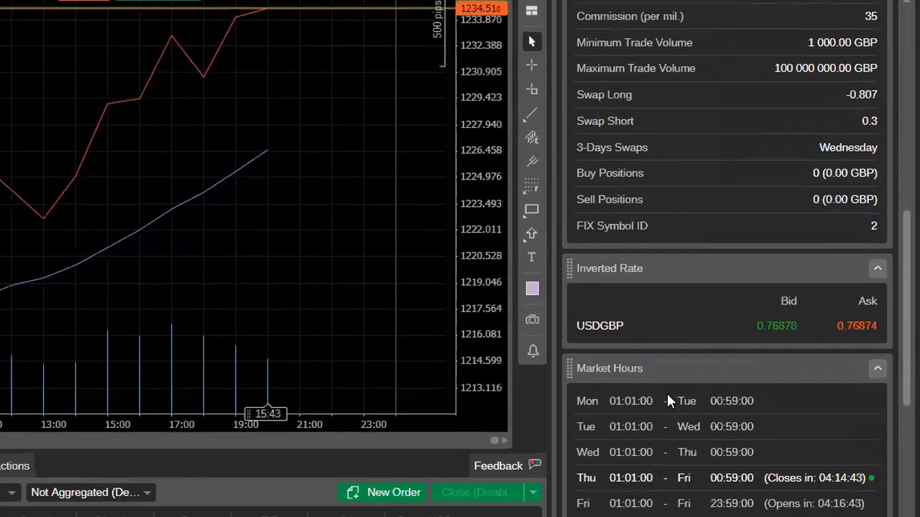
scroll(667, 381, "down", 3)
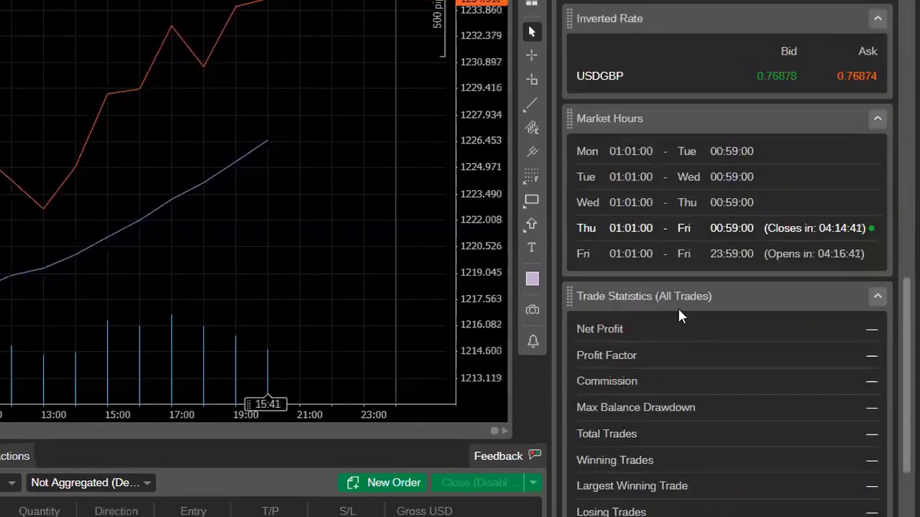
scroll(671, 342, "down", 2)
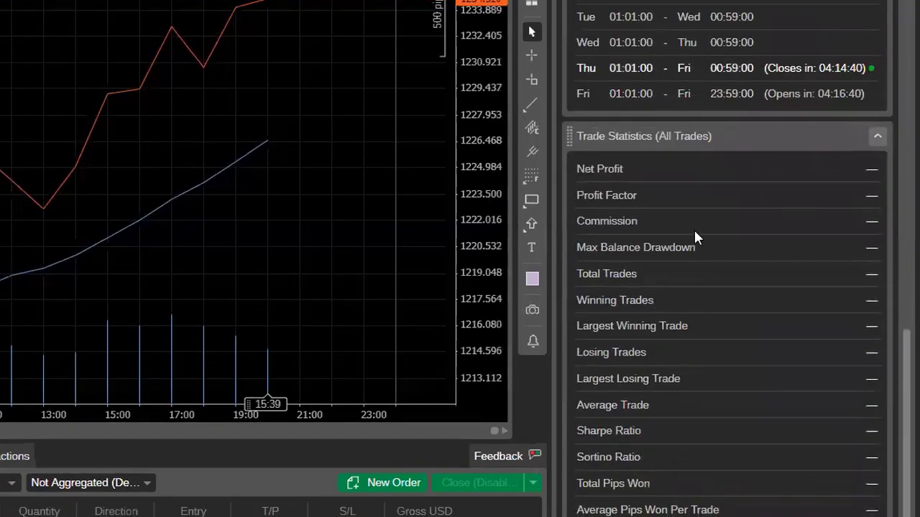
scroll(708, 206, "down", 3)
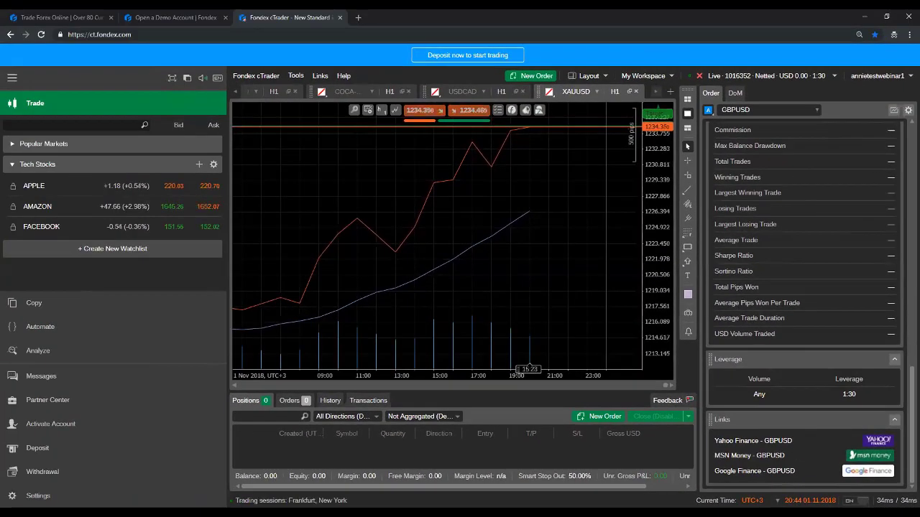
Scroll the symbol panel back to the top and open a GBPUSD New Order ticket with F9.
scroll(865, 30, "up", 3)
scroll(884, 189, "up", 1)
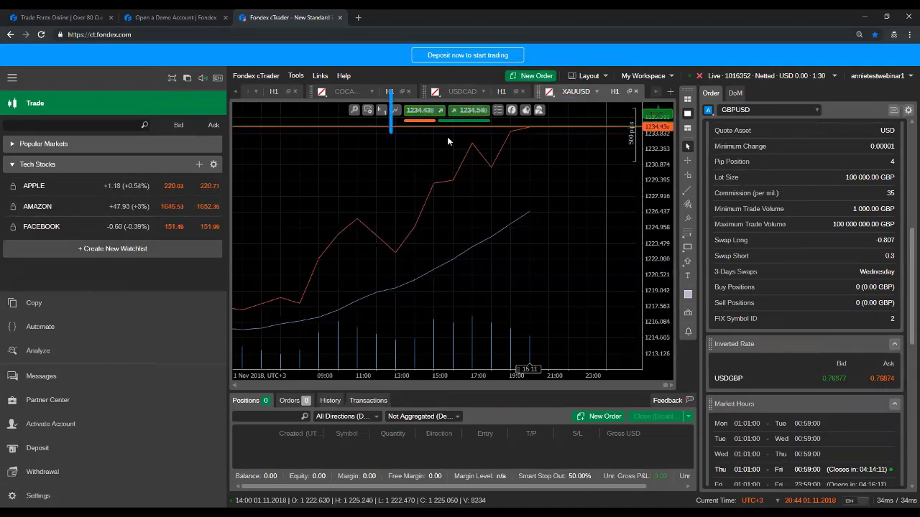
mouse_move(453, 113)
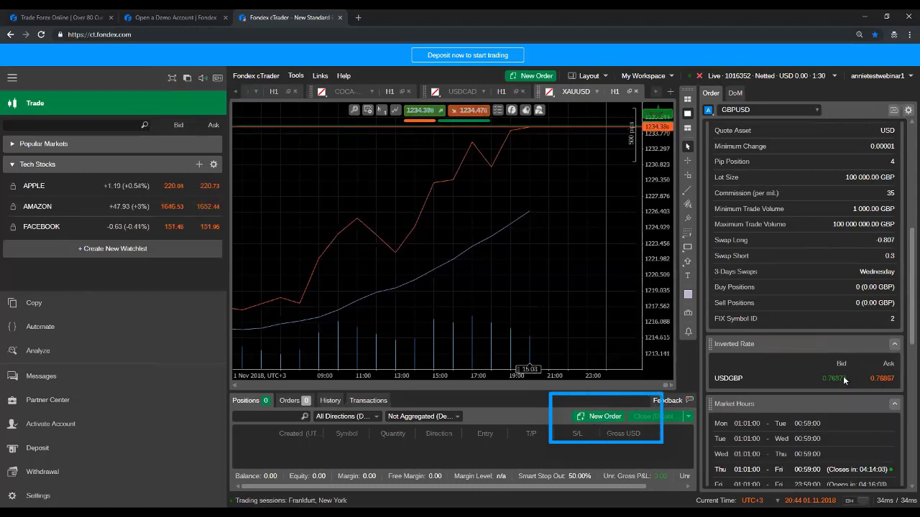
key("F9")
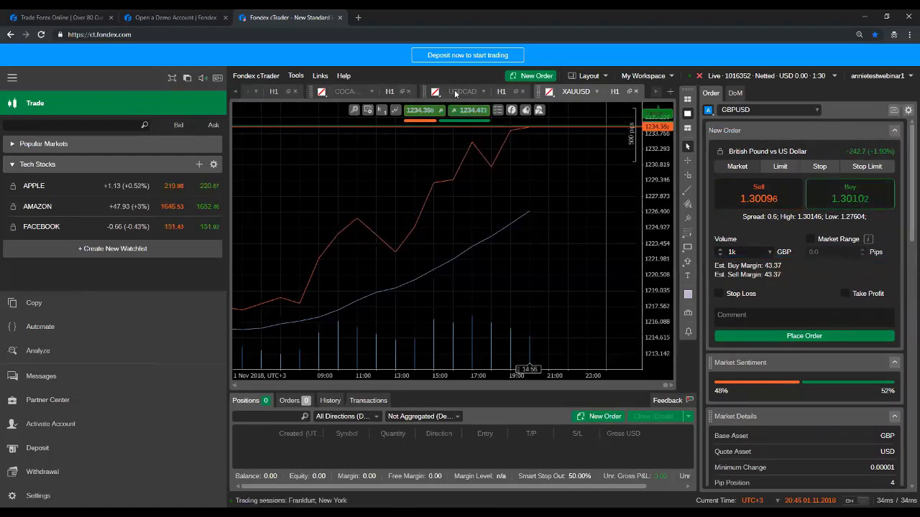
left_click(660, 118)
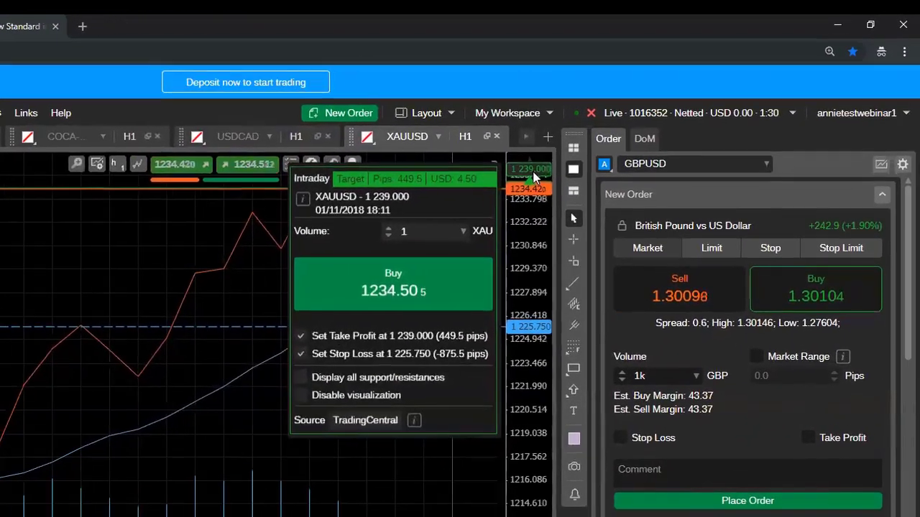
left_click(530, 170)
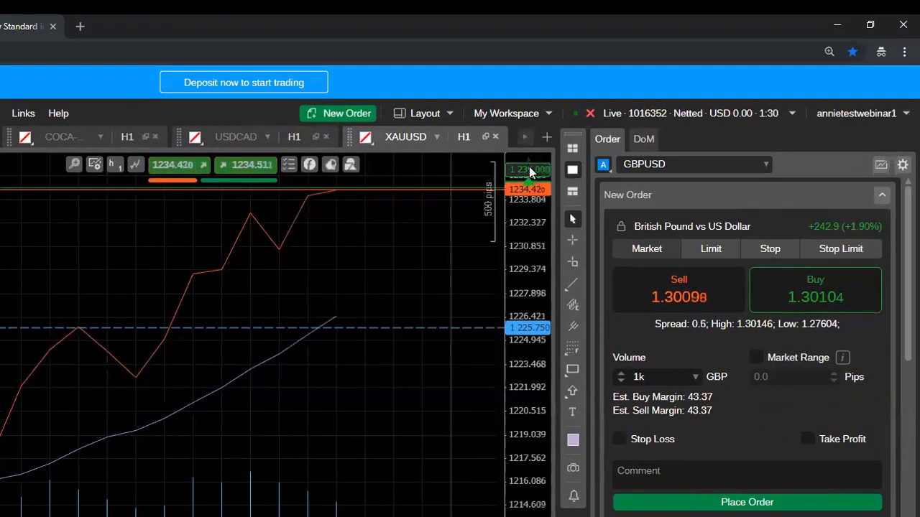
left_click(529, 169)
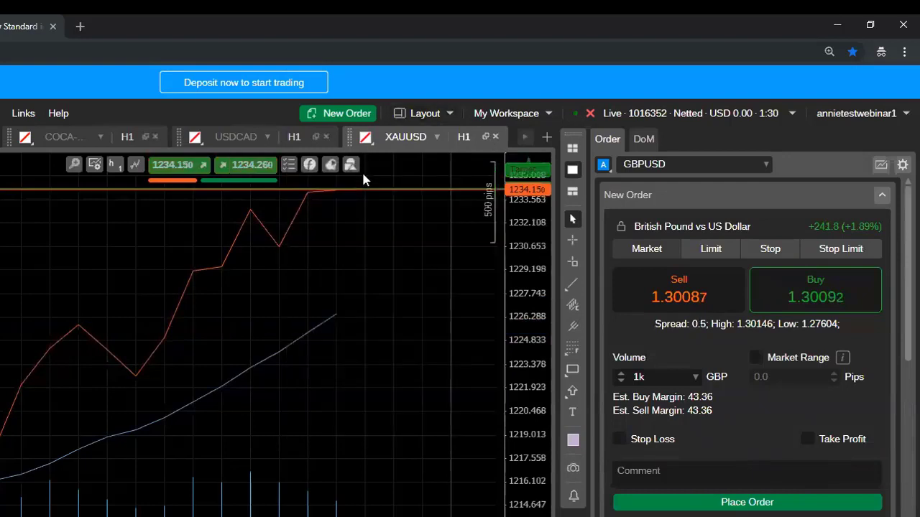
mouse_move(527, 171)
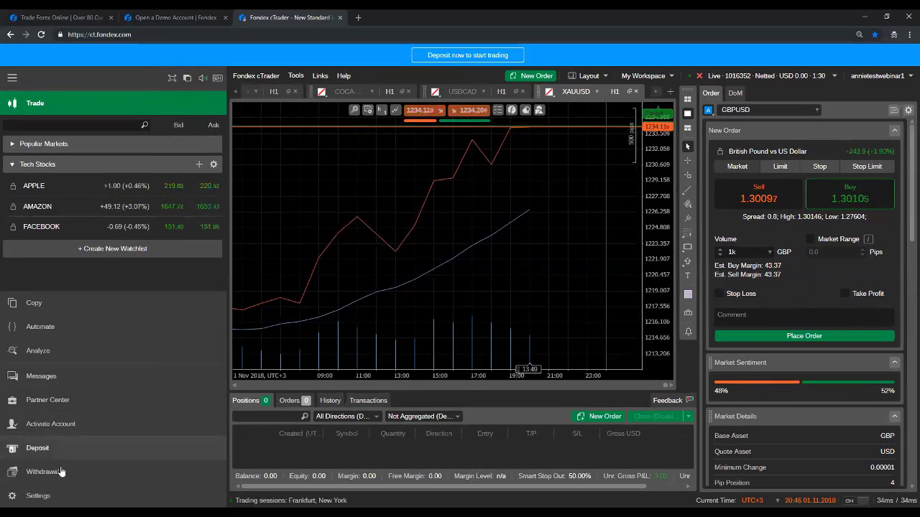
Change the account type from Netting to Hedging in Settings, then show the Email Alerts page.
left_click(39, 495)
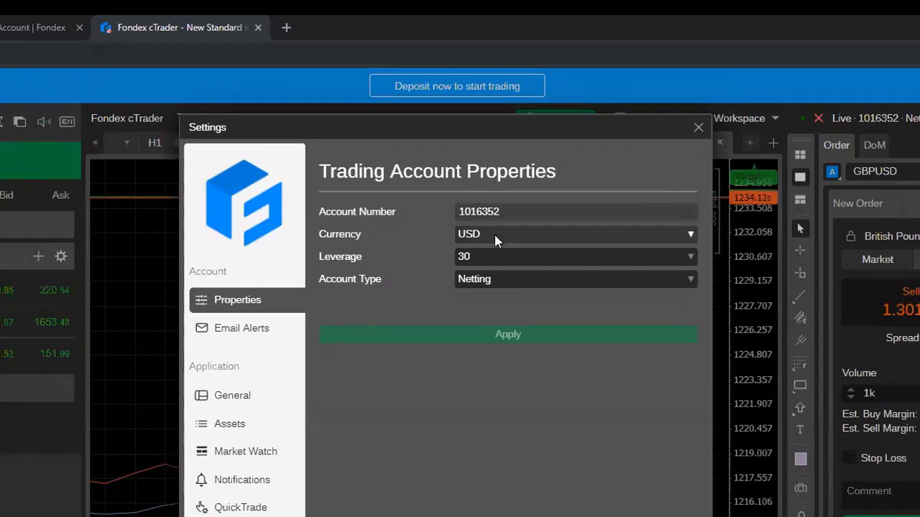
left_click(512, 282)
left_click(511, 304)
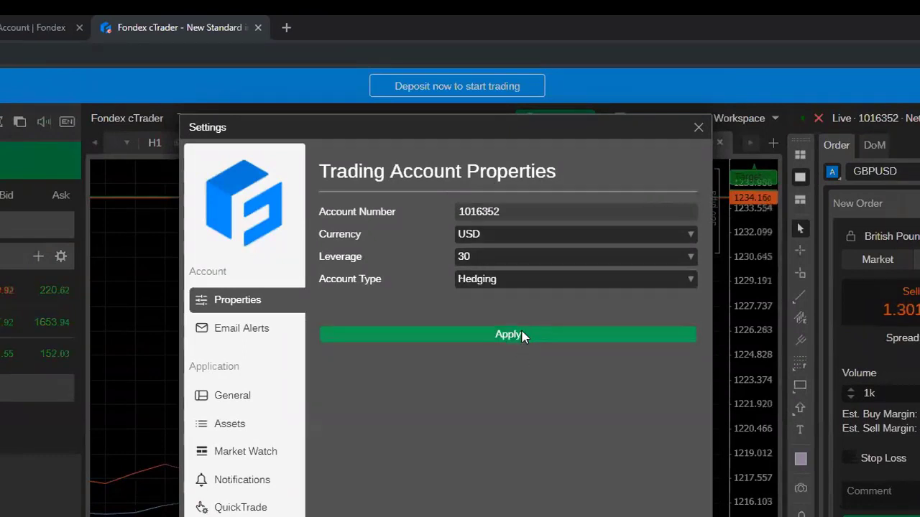
left_click(522, 337)
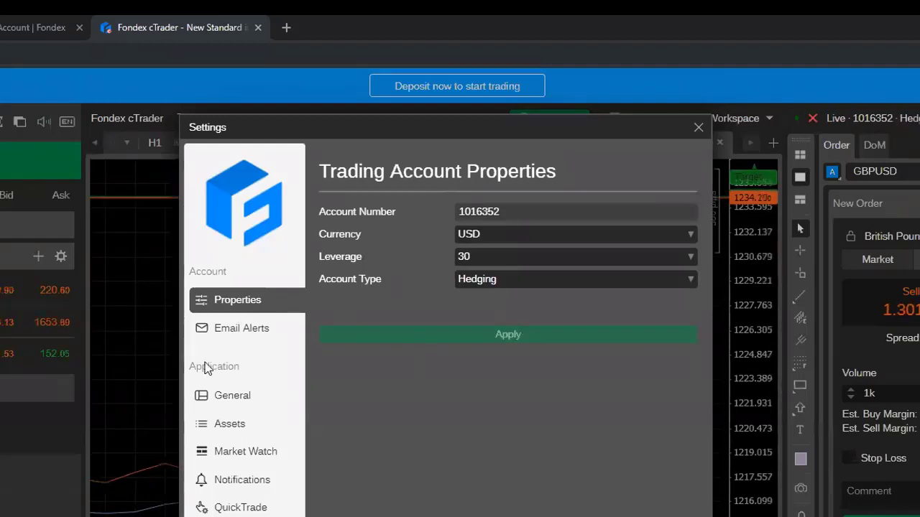
left_click(219, 330)
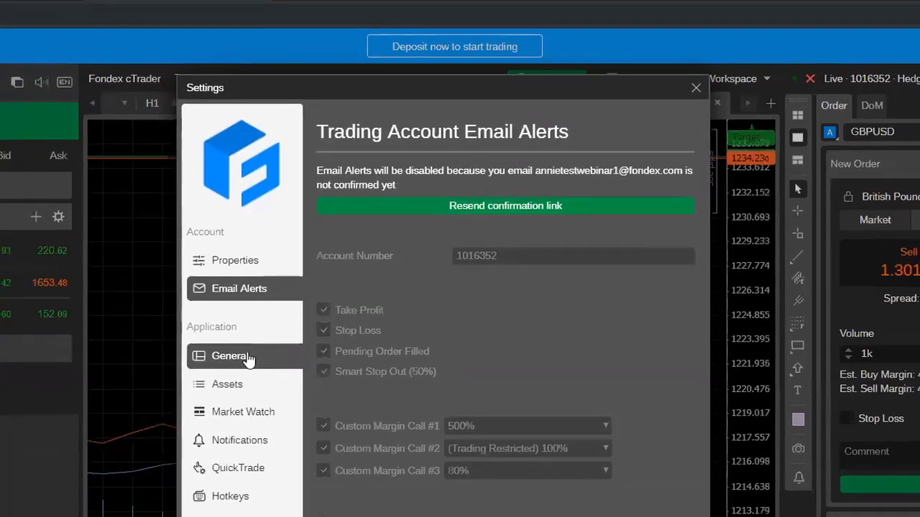
Browse the General, Assets, Market Watch, Notifications and QuickTrade settings pages, ending on Hotkeys.
left_click(283, 395)
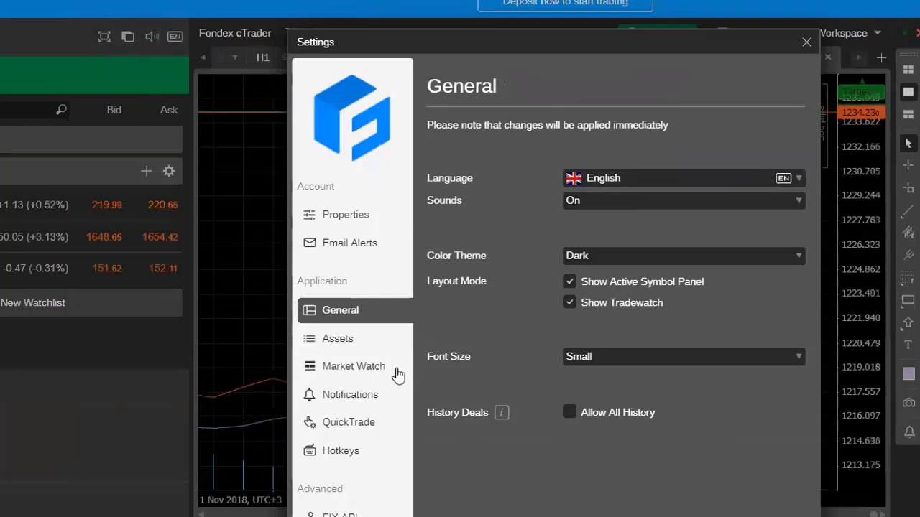
left_click(354, 340)
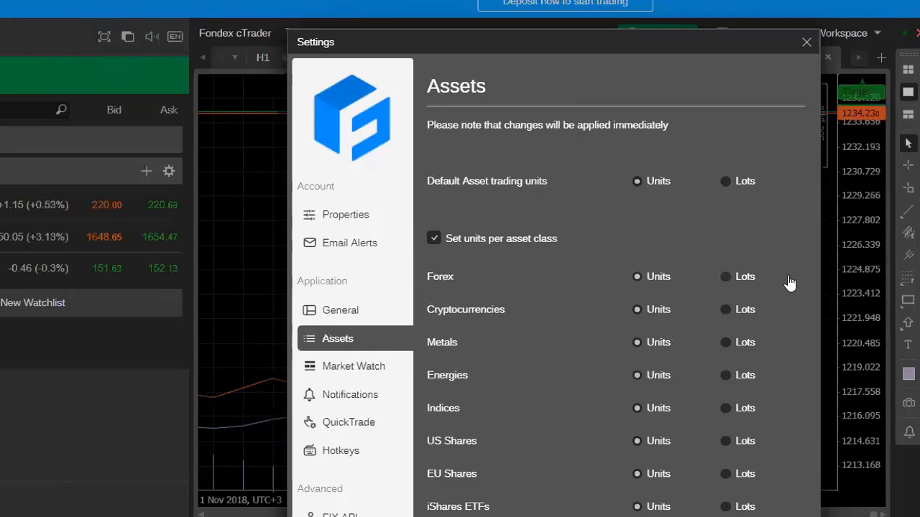
left_click(379, 377)
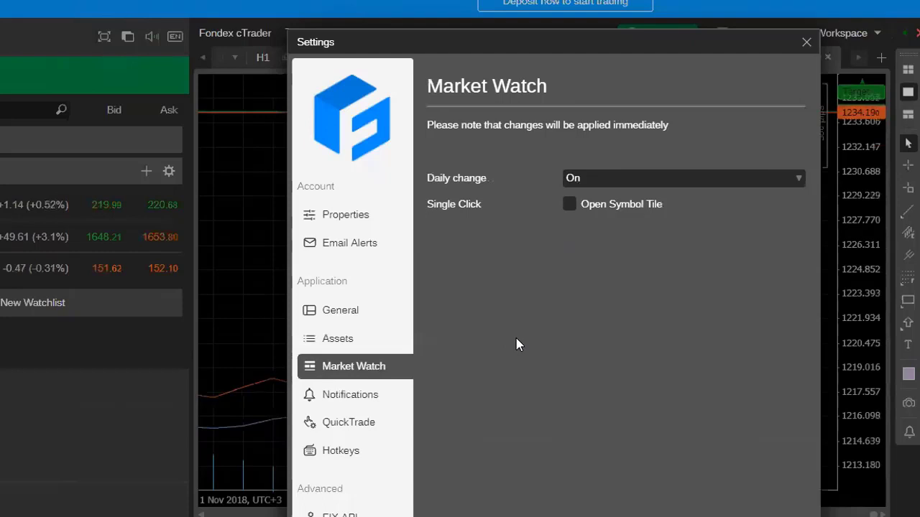
left_click(392, 394)
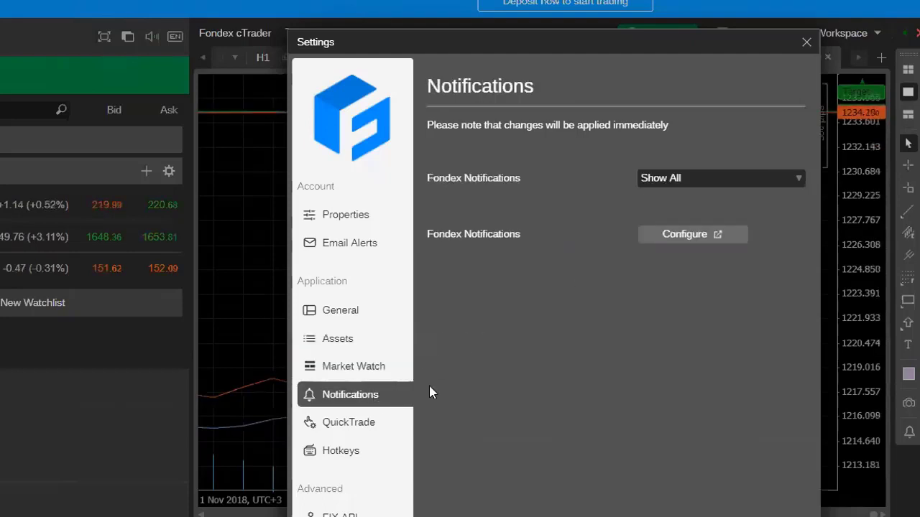
left_click(359, 429)
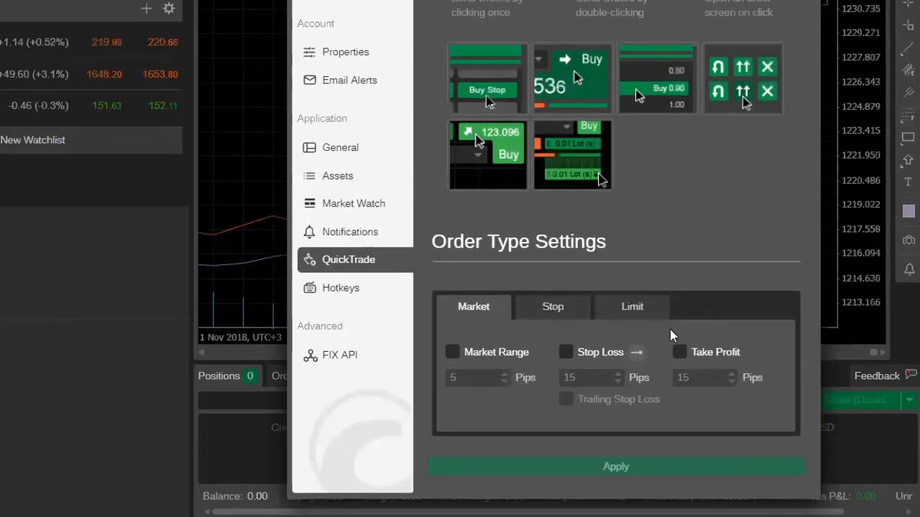
left_click(356, 290)
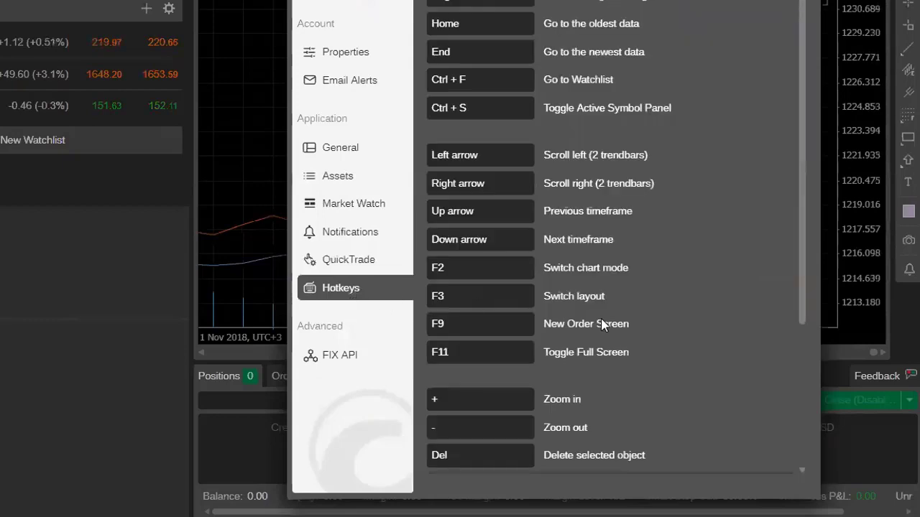